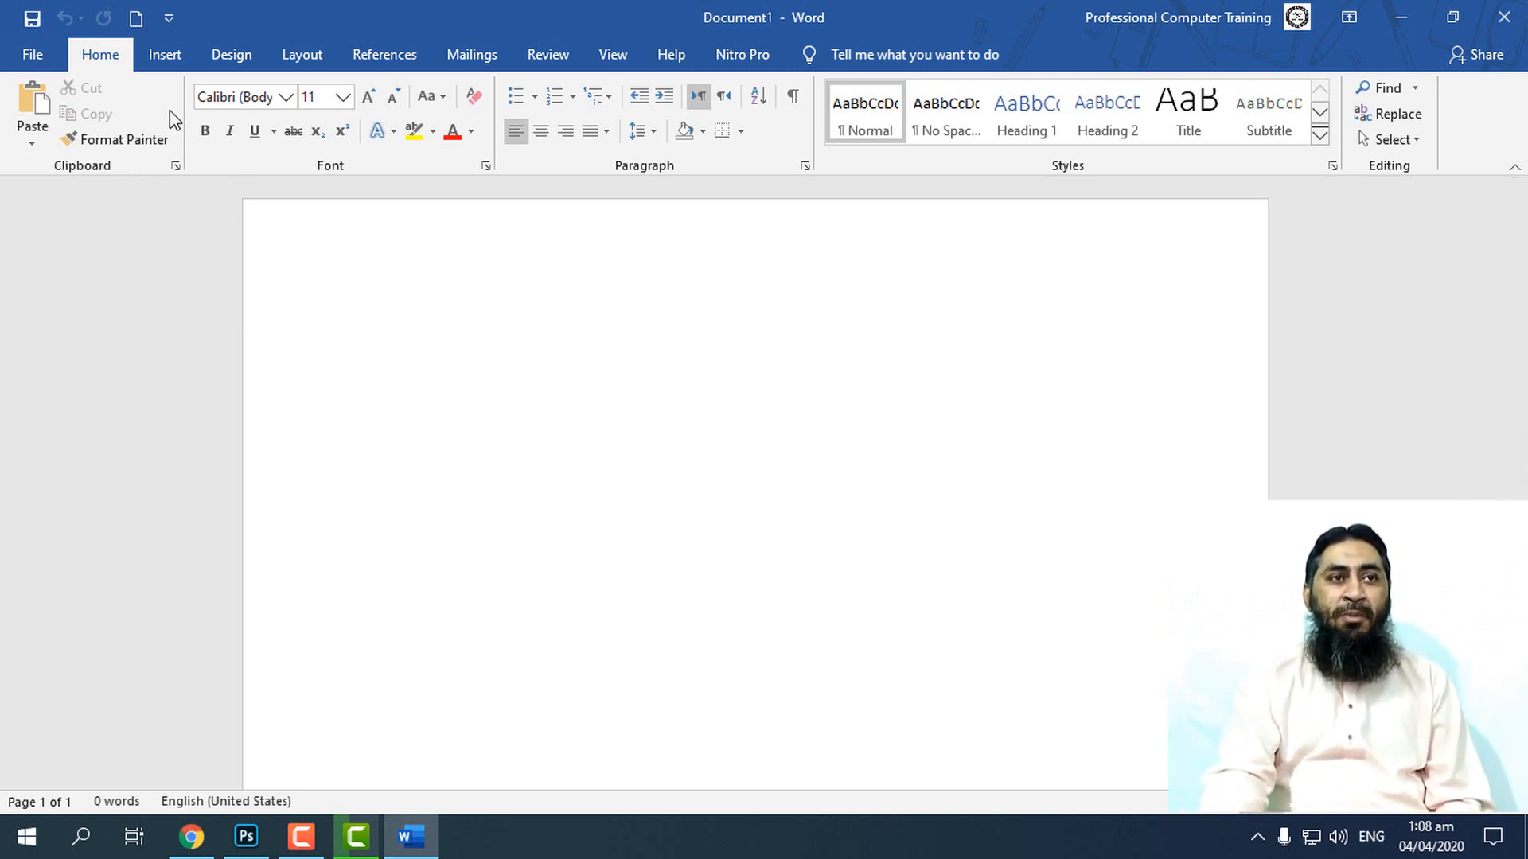
- Clear all items from the Office Clipboard and close its pane
click(175, 169)
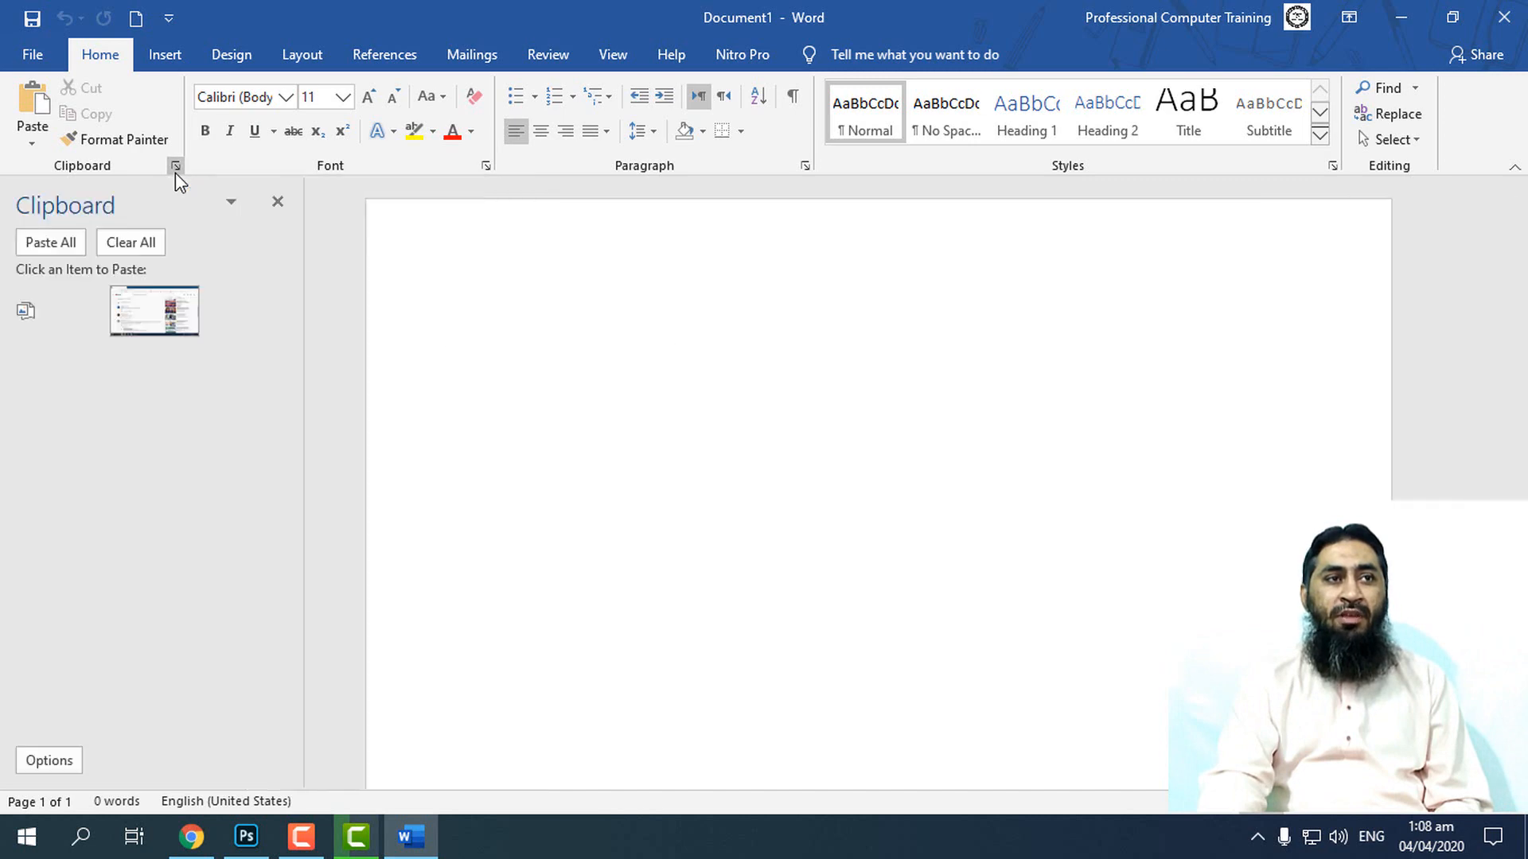
click(143, 245)
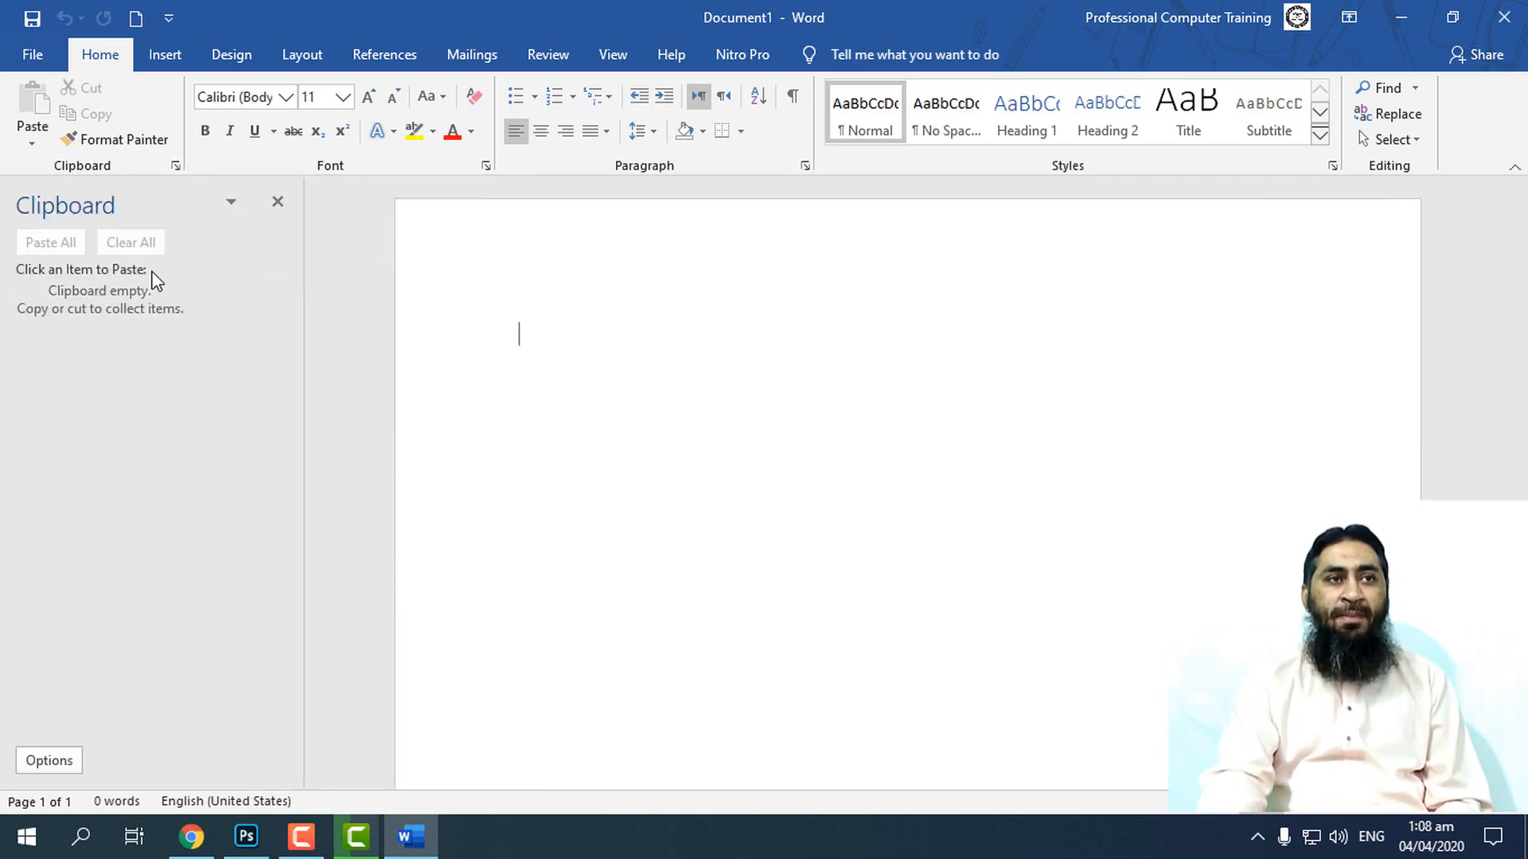
click(280, 204)
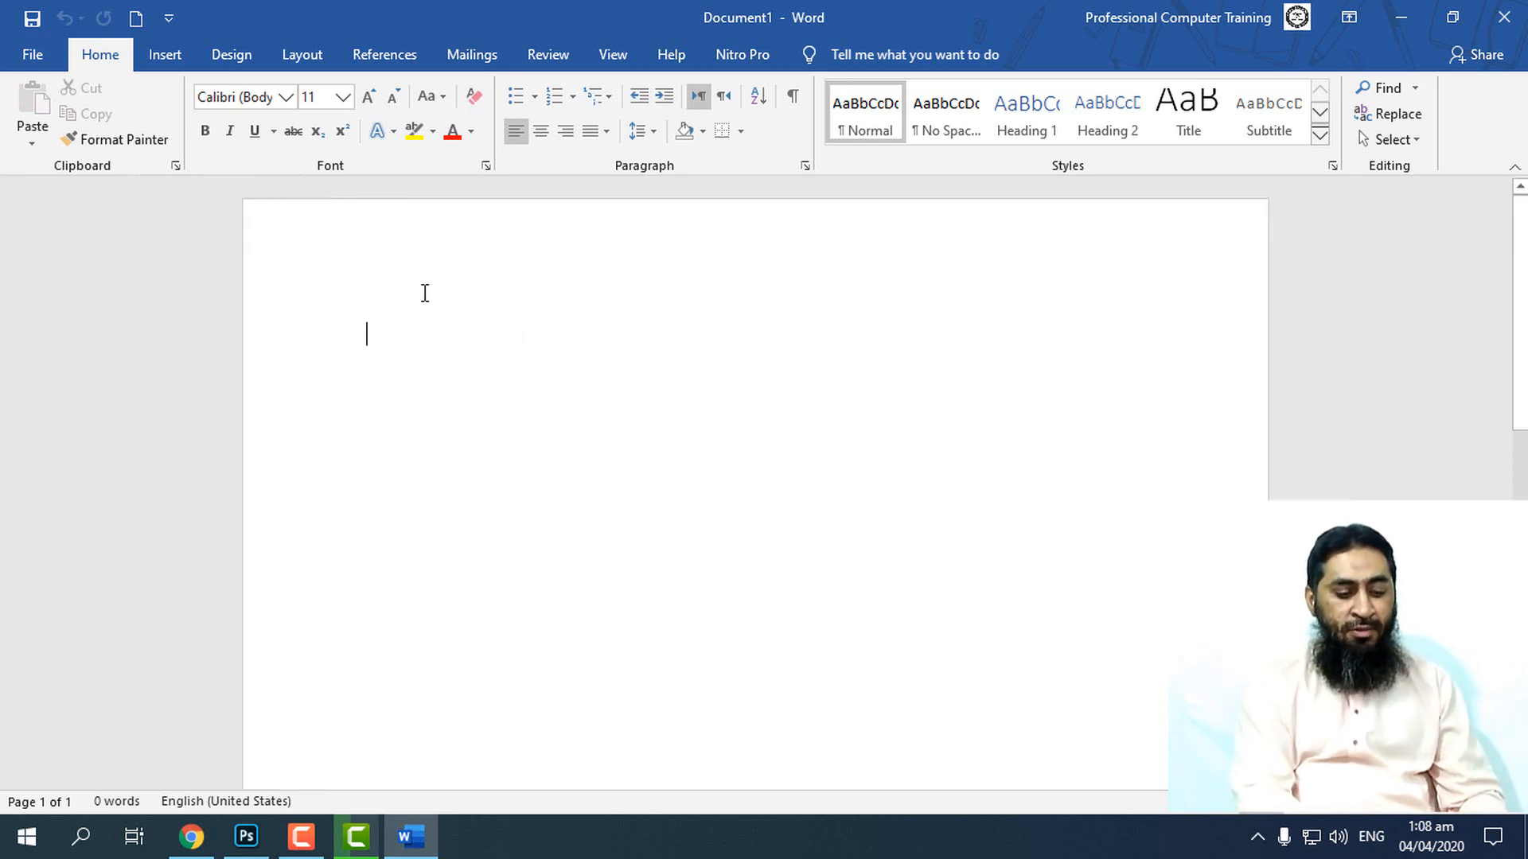
- Generate ten paragraphs of sample text in the blank document with =rand(10)
text(=rand()
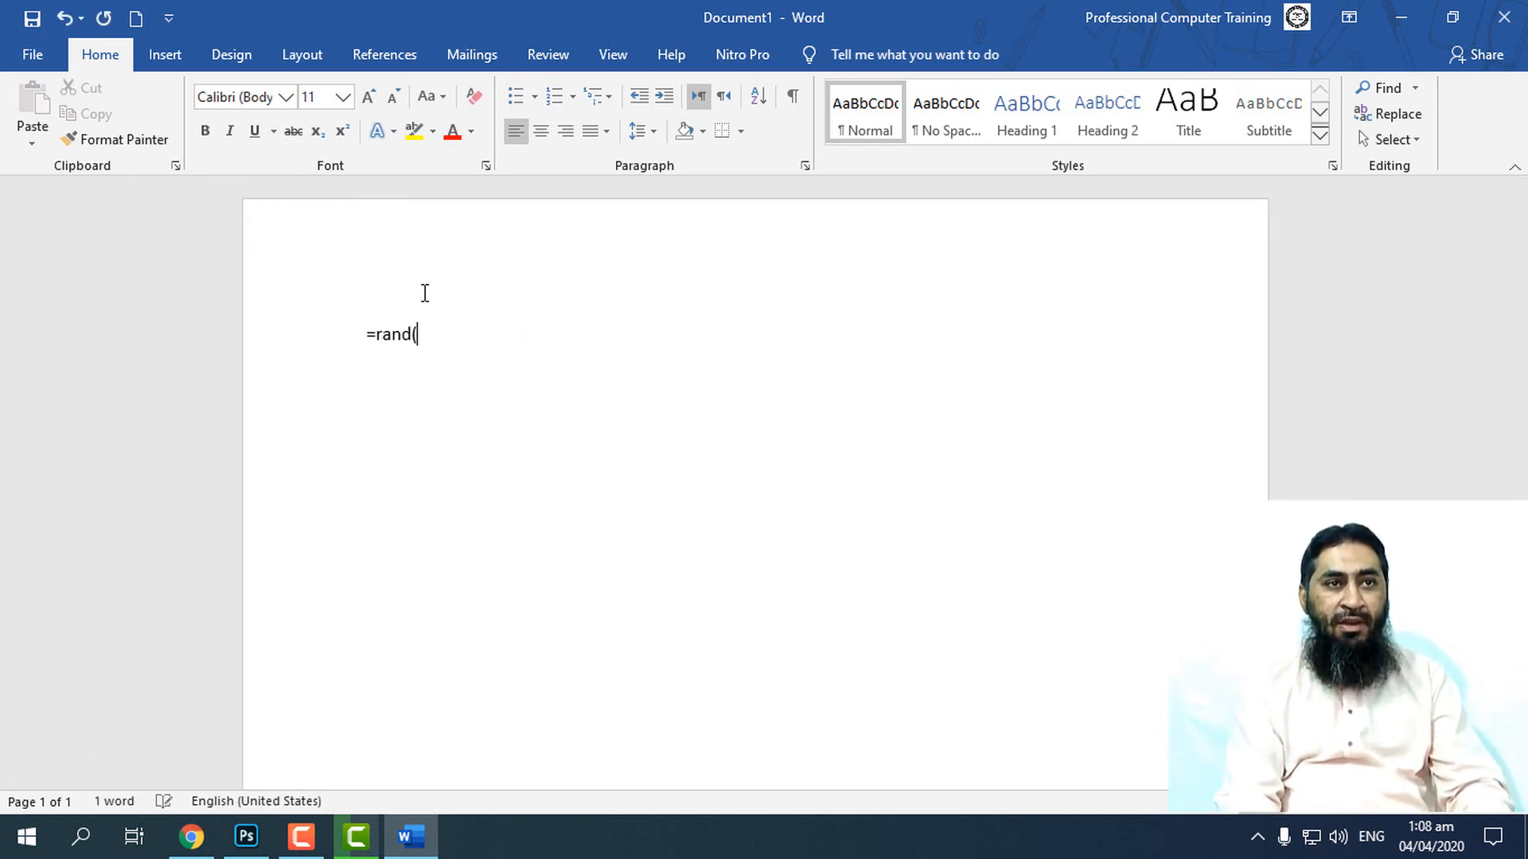
text(10))
key(Return)
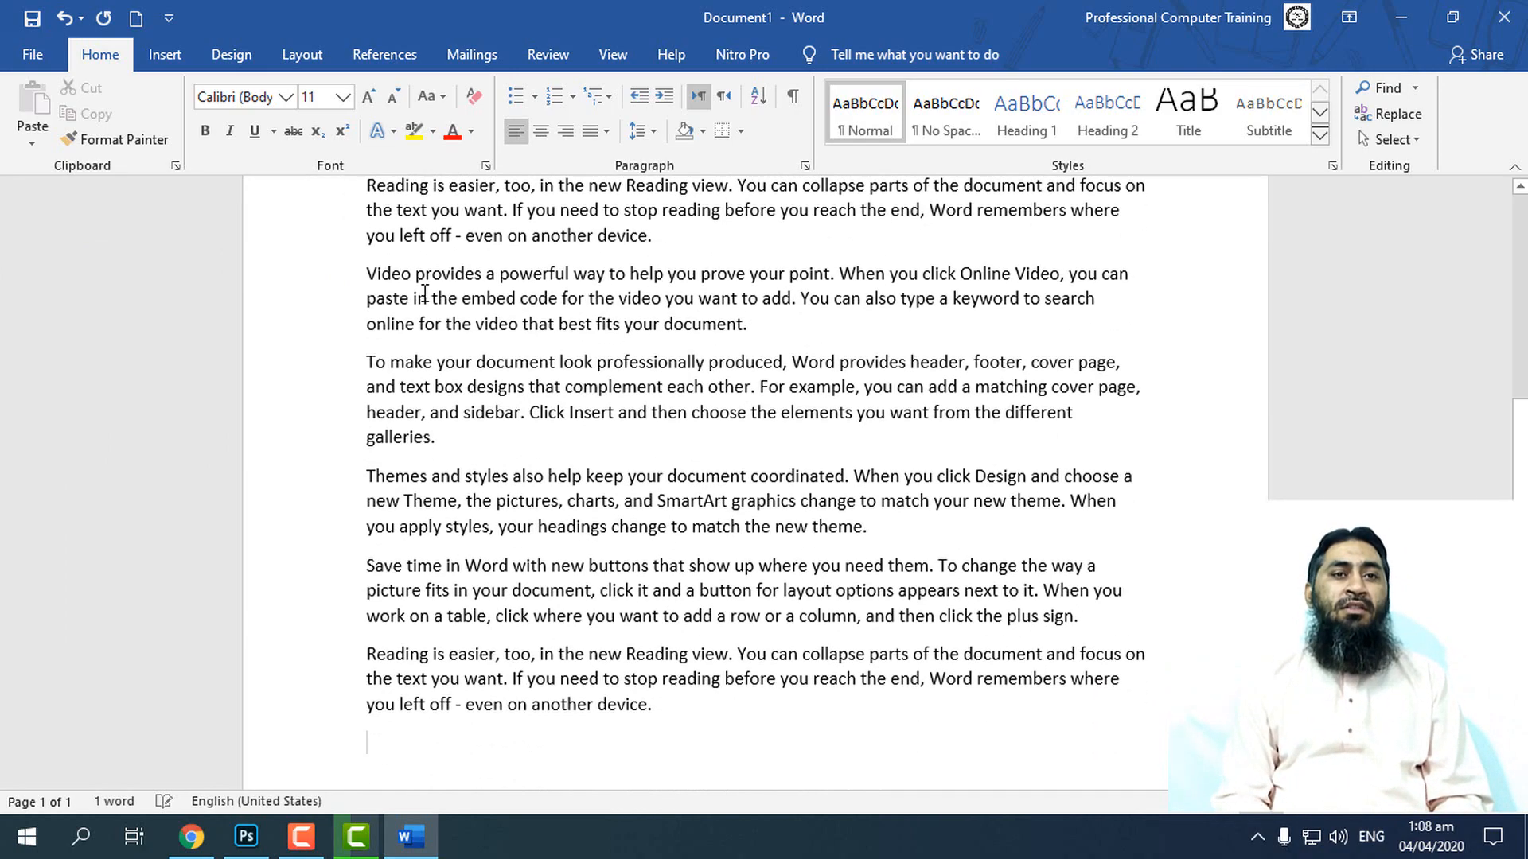
scroll(716, 358, up, 15)
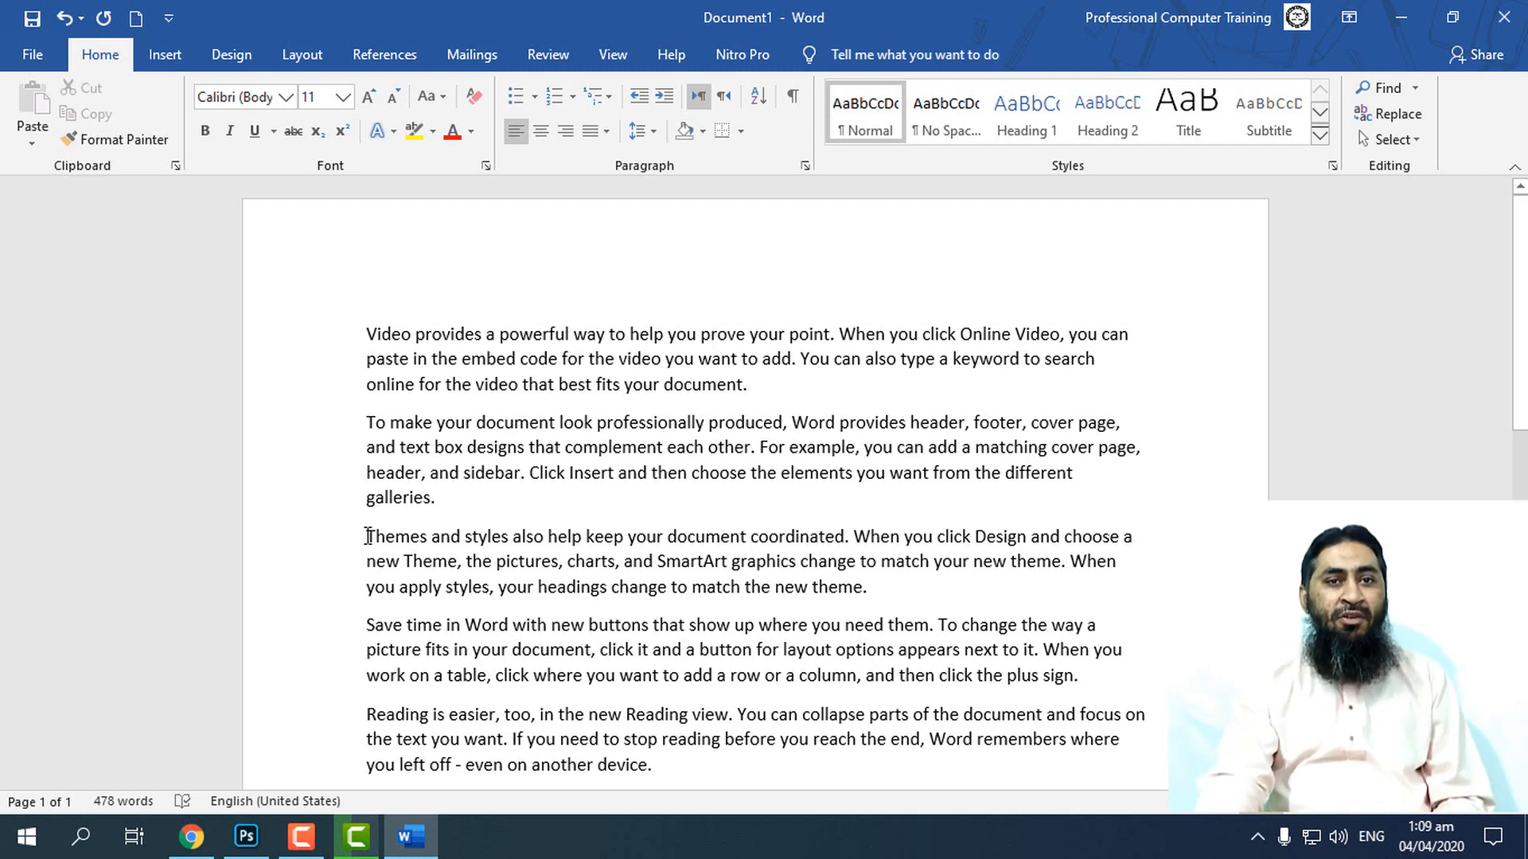
- Copy the third paragraph, which starts with "Themes and styles also help keep your document coordinated"
drag(368, 536, 928, 602)
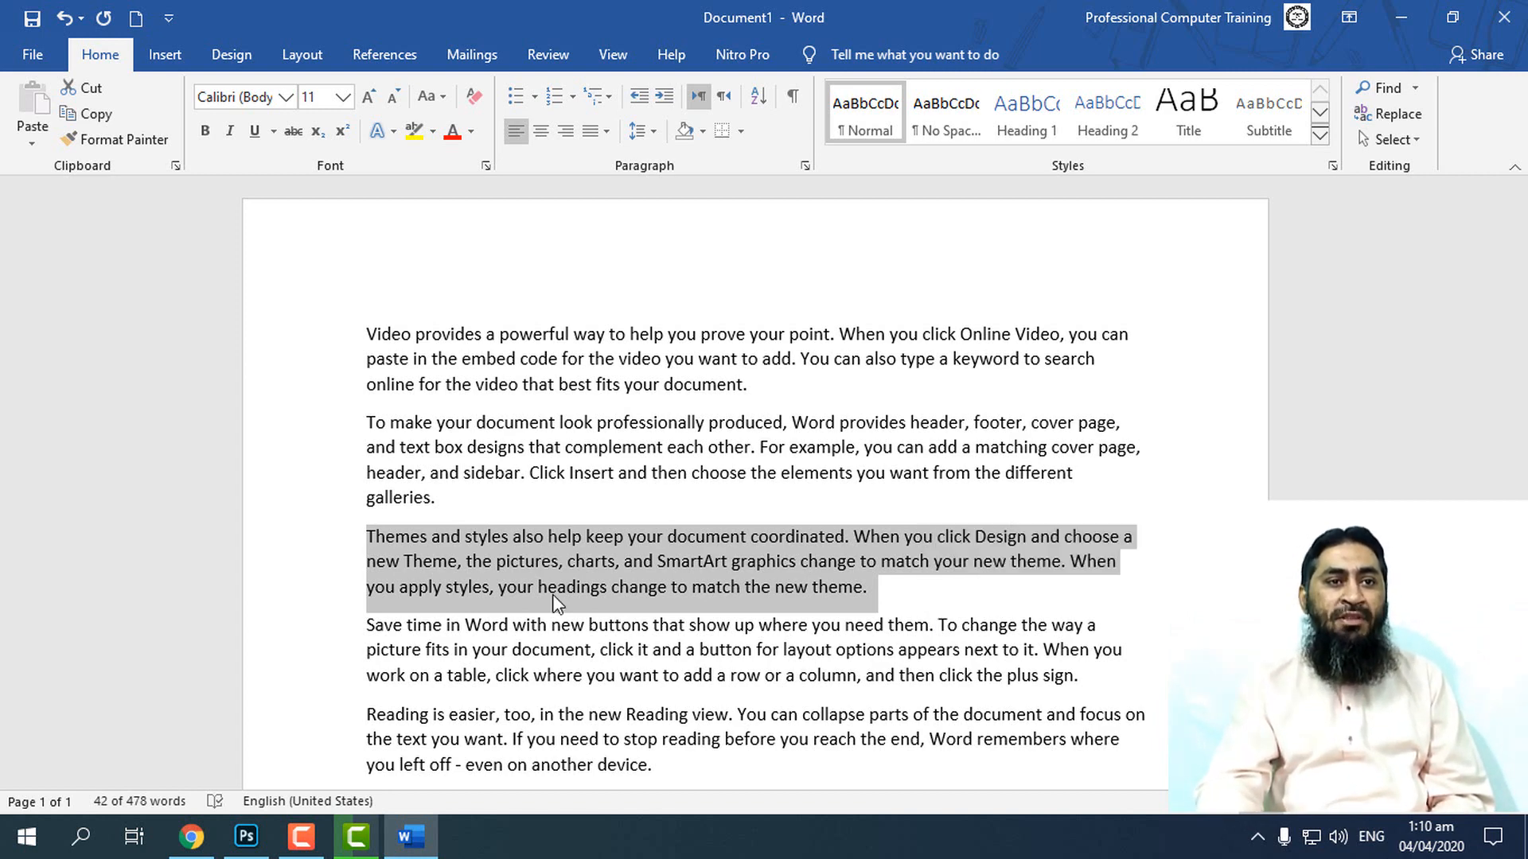
click(505, 587)
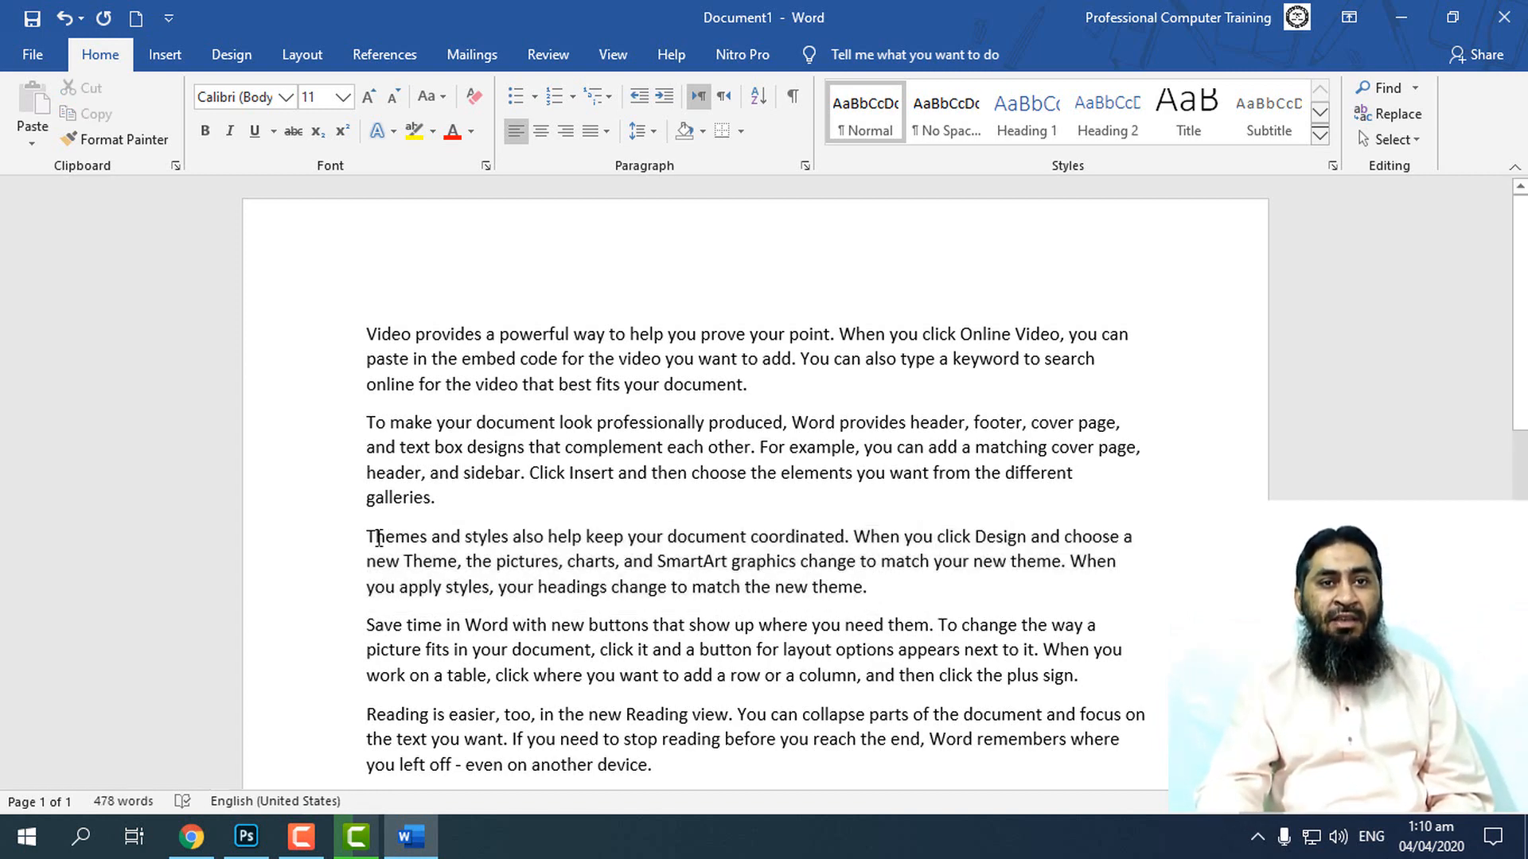
drag(367, 538, 926, 585)
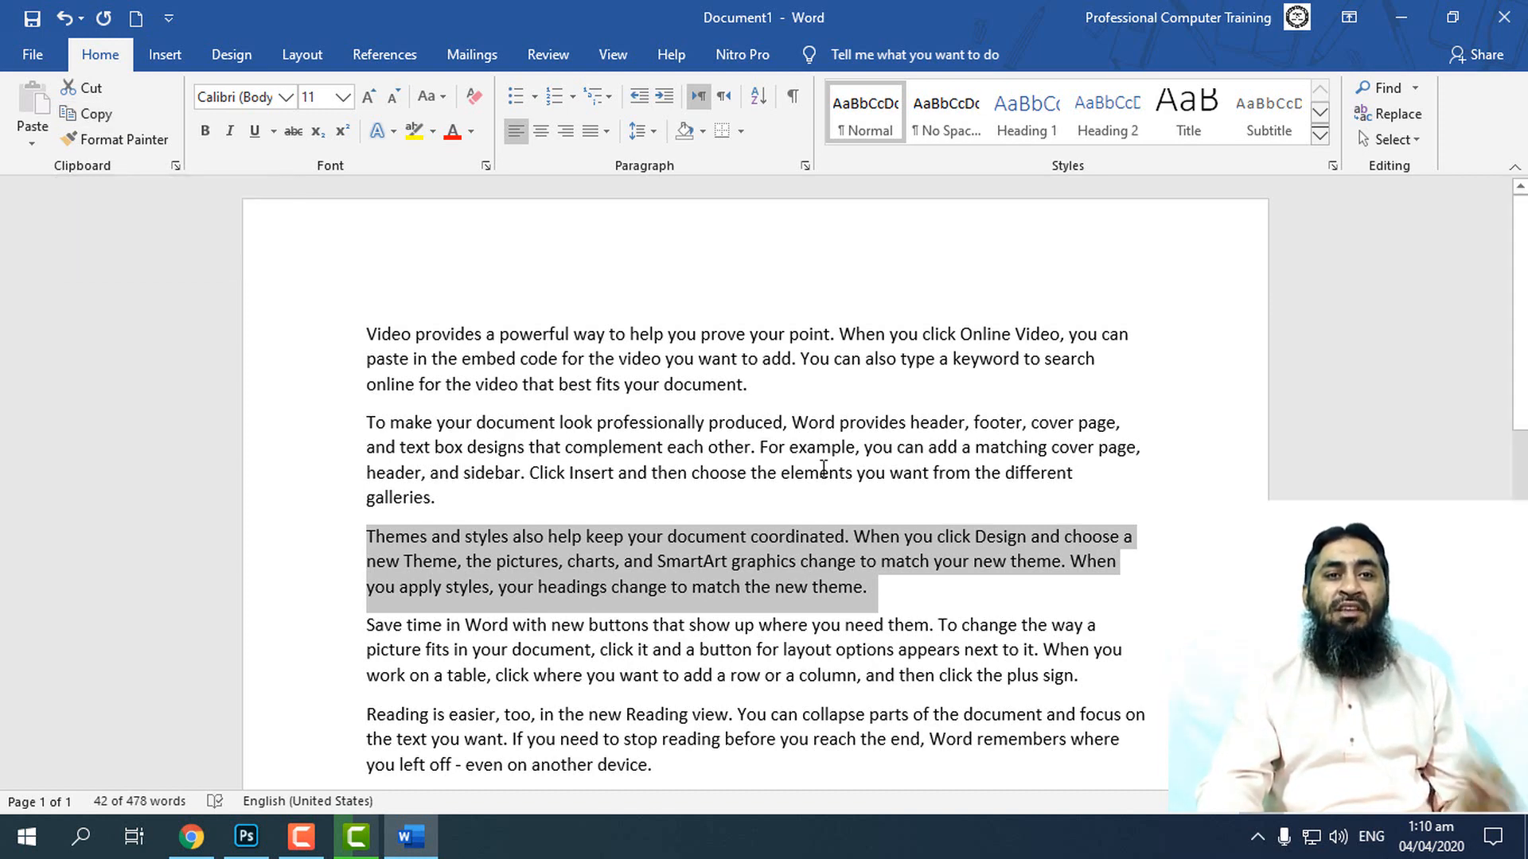
key(ctrl+c)
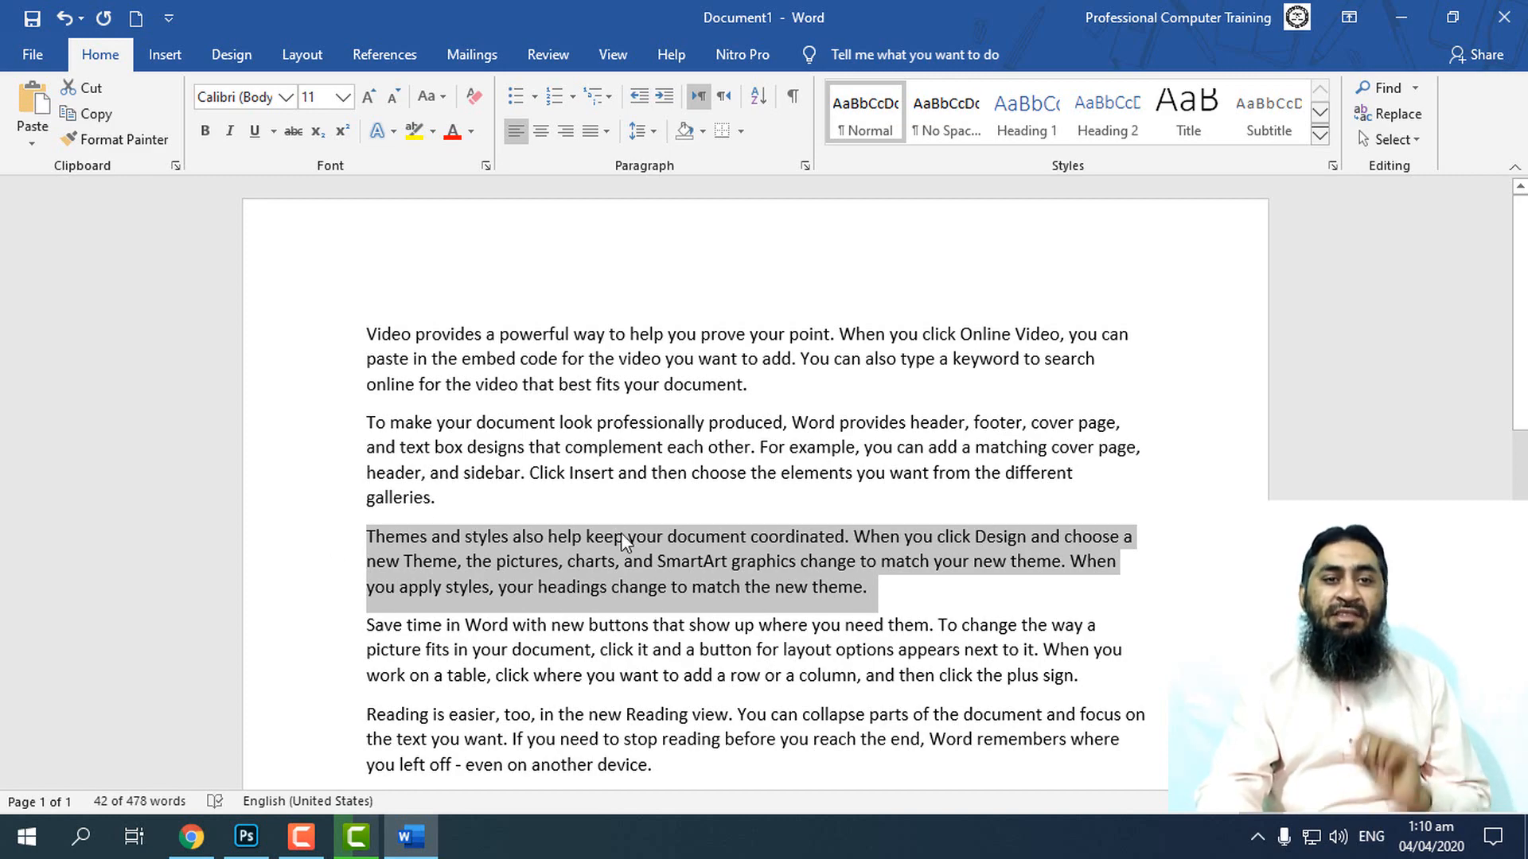
- Copy the words "To make your" from the start of the seventh paragraph
scroll(591, 613, down, 1)
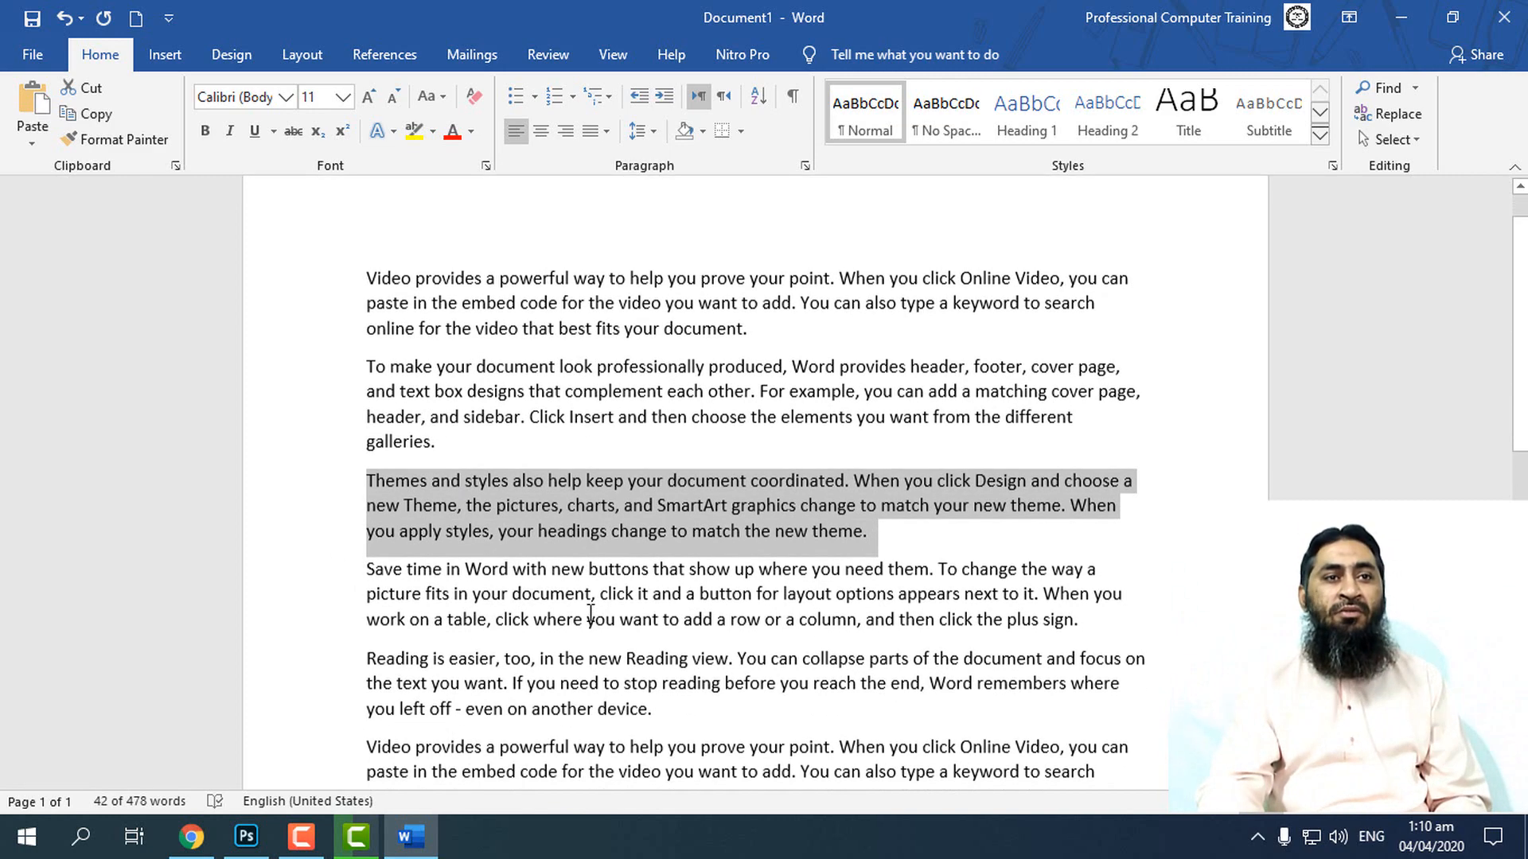
scroll(591, 613, down, 6)
scroll(374, 532, up, 2)
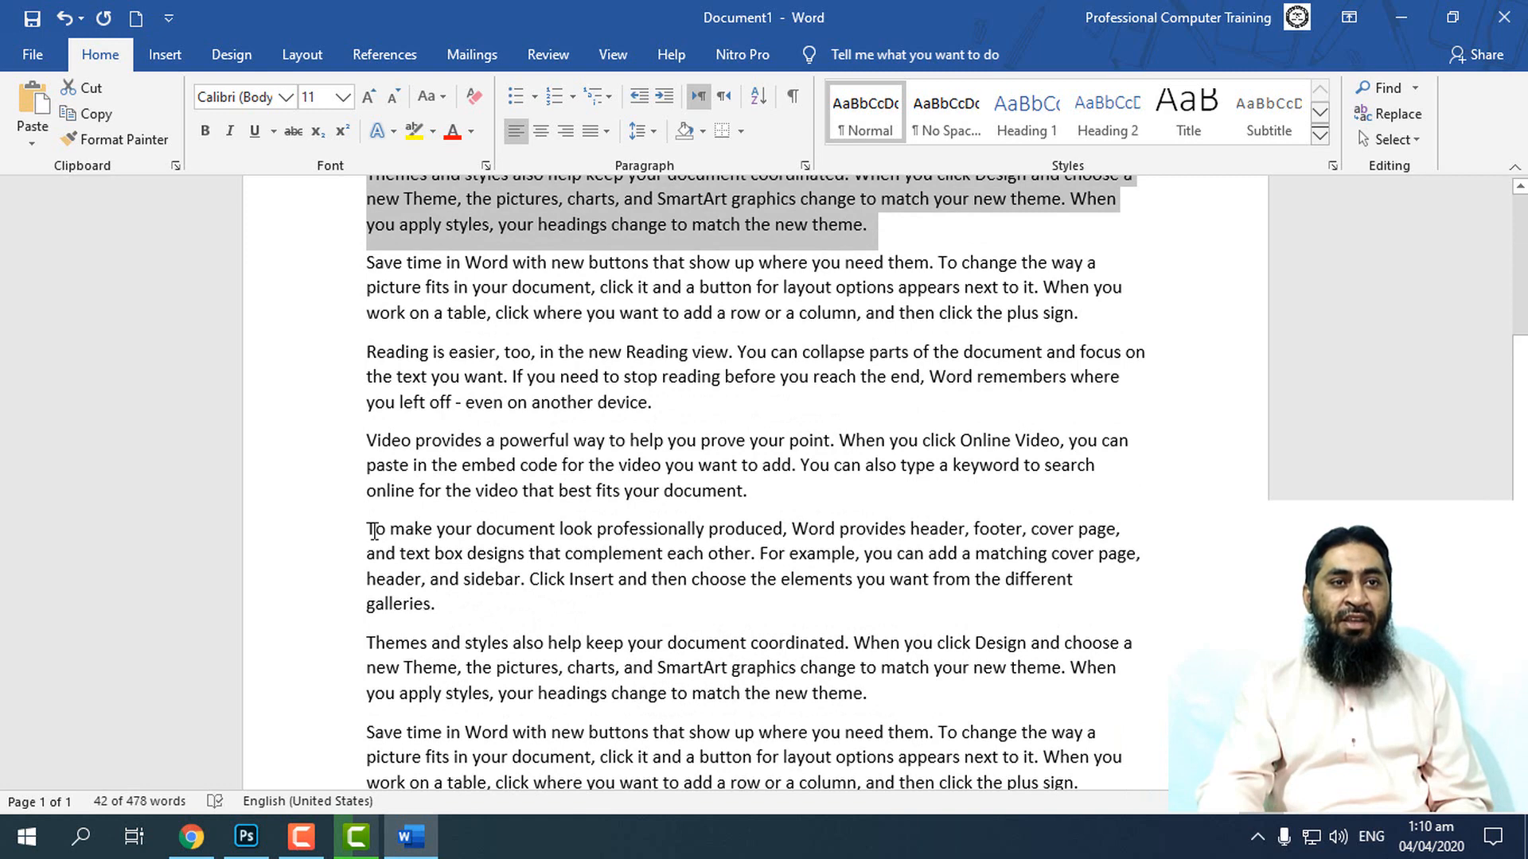
drag(367, 531, 469, 535)
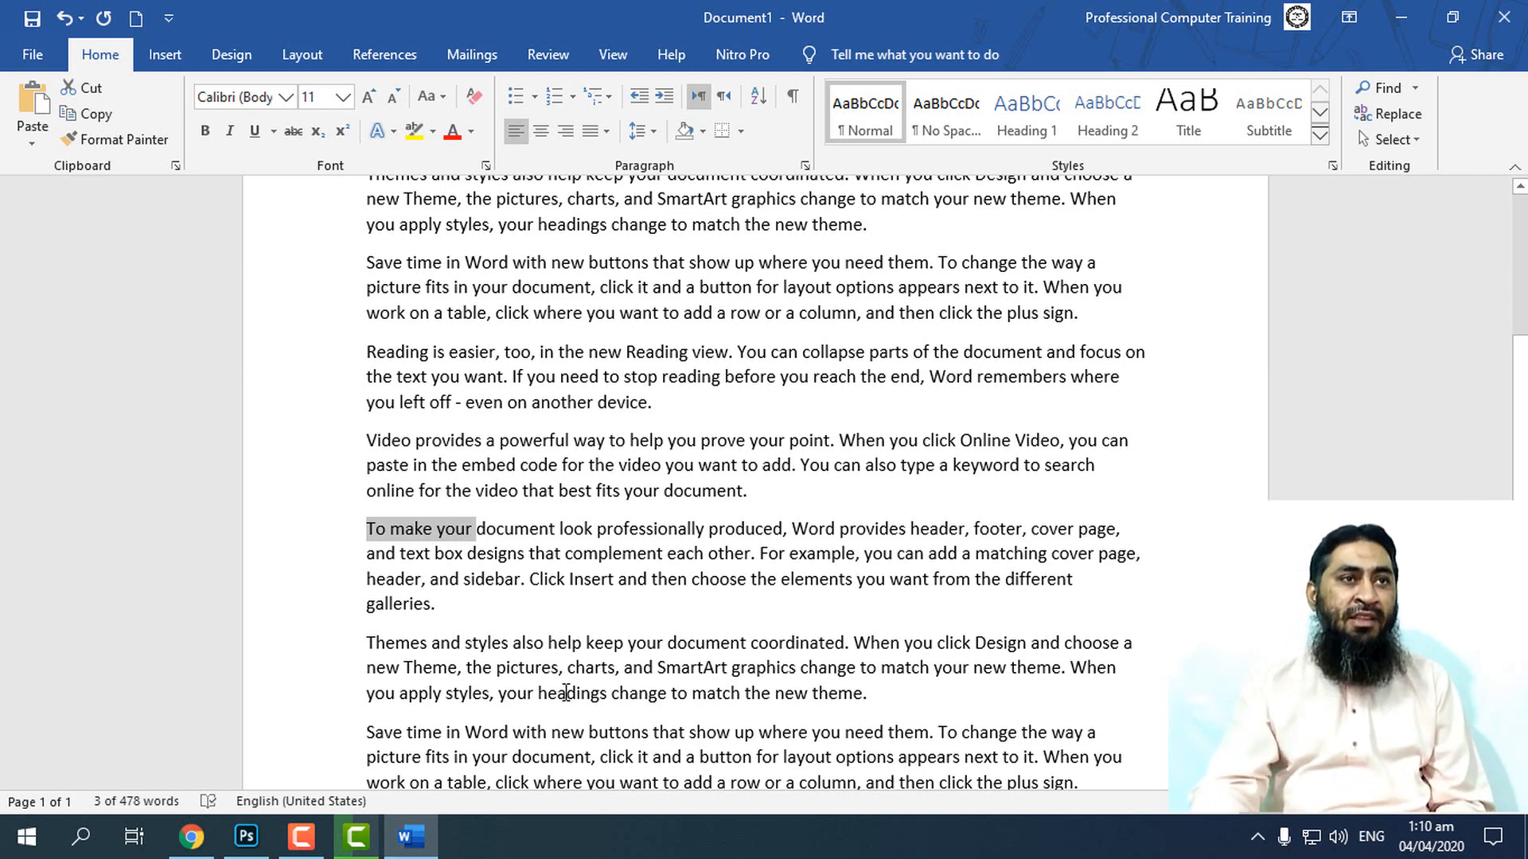
click(112, 113)
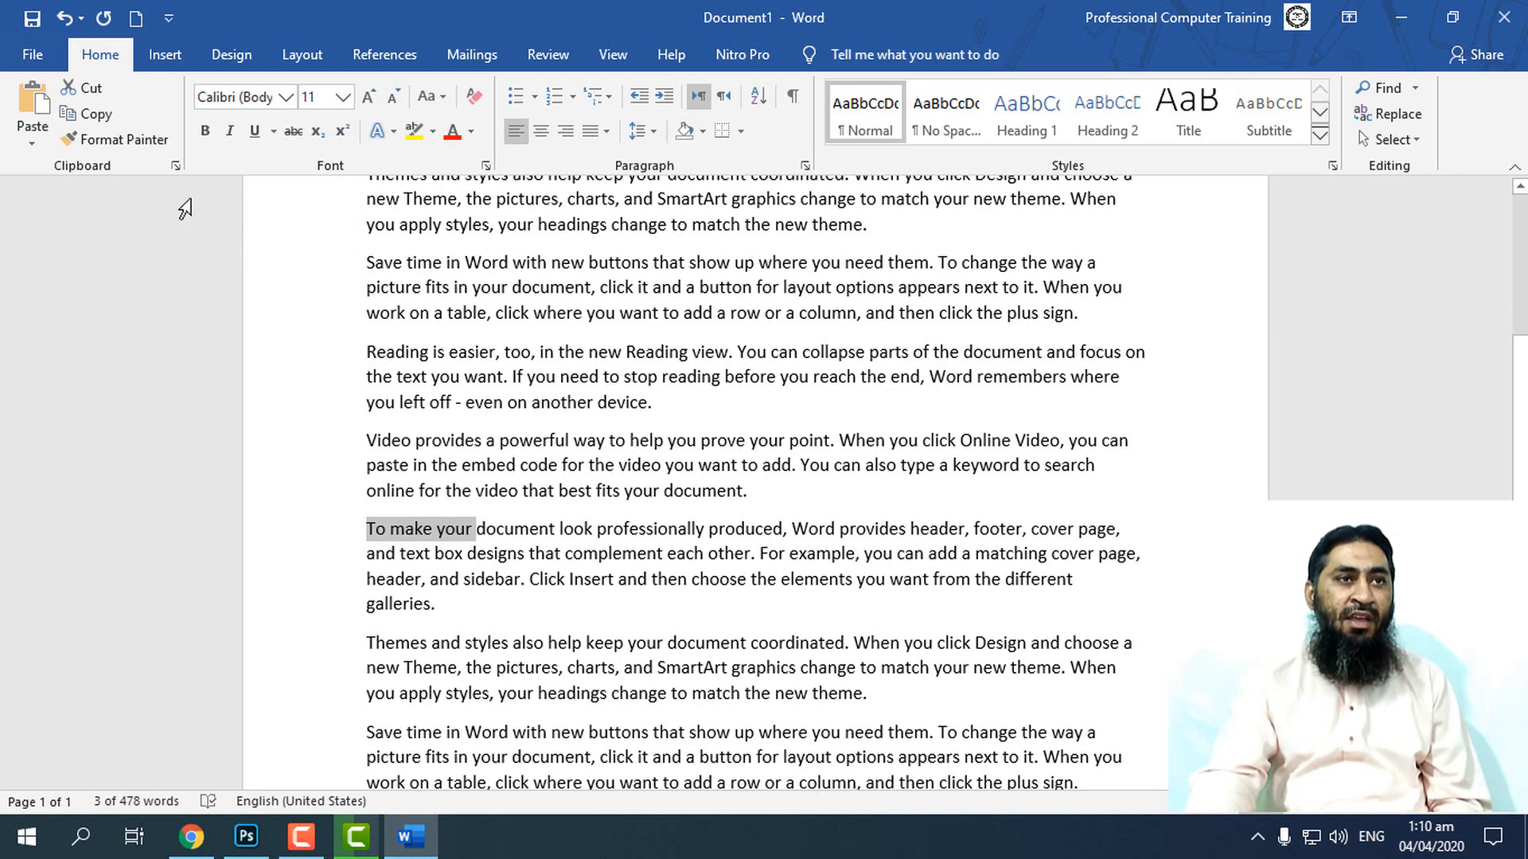
- Show the Office Clipboard and copy the document's last paragraph, starting with "Reading is easier", into it
click(176, 165)
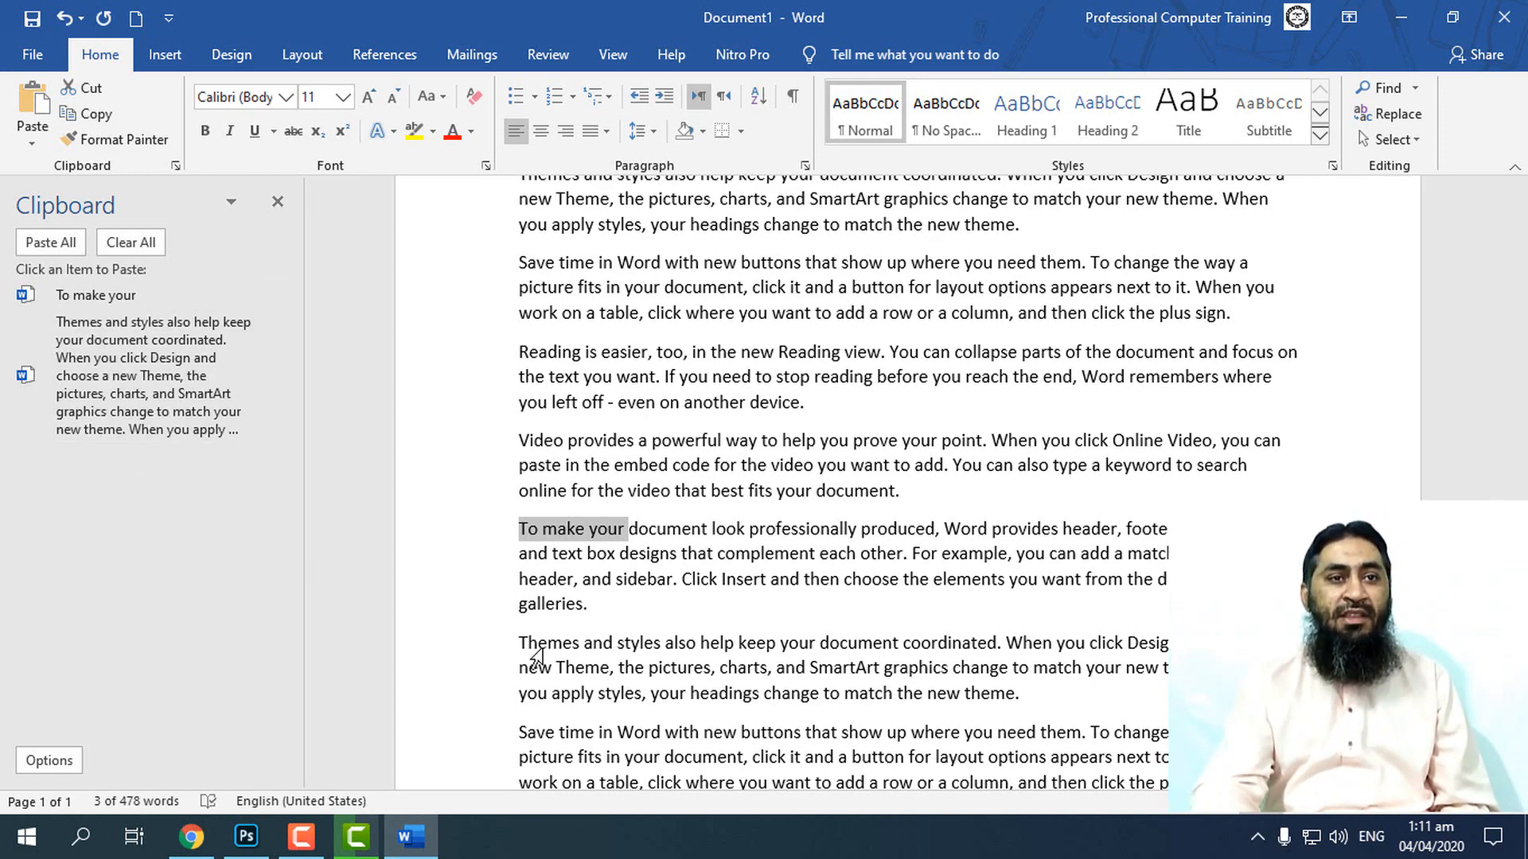
scroll(640, 574, down, 4)
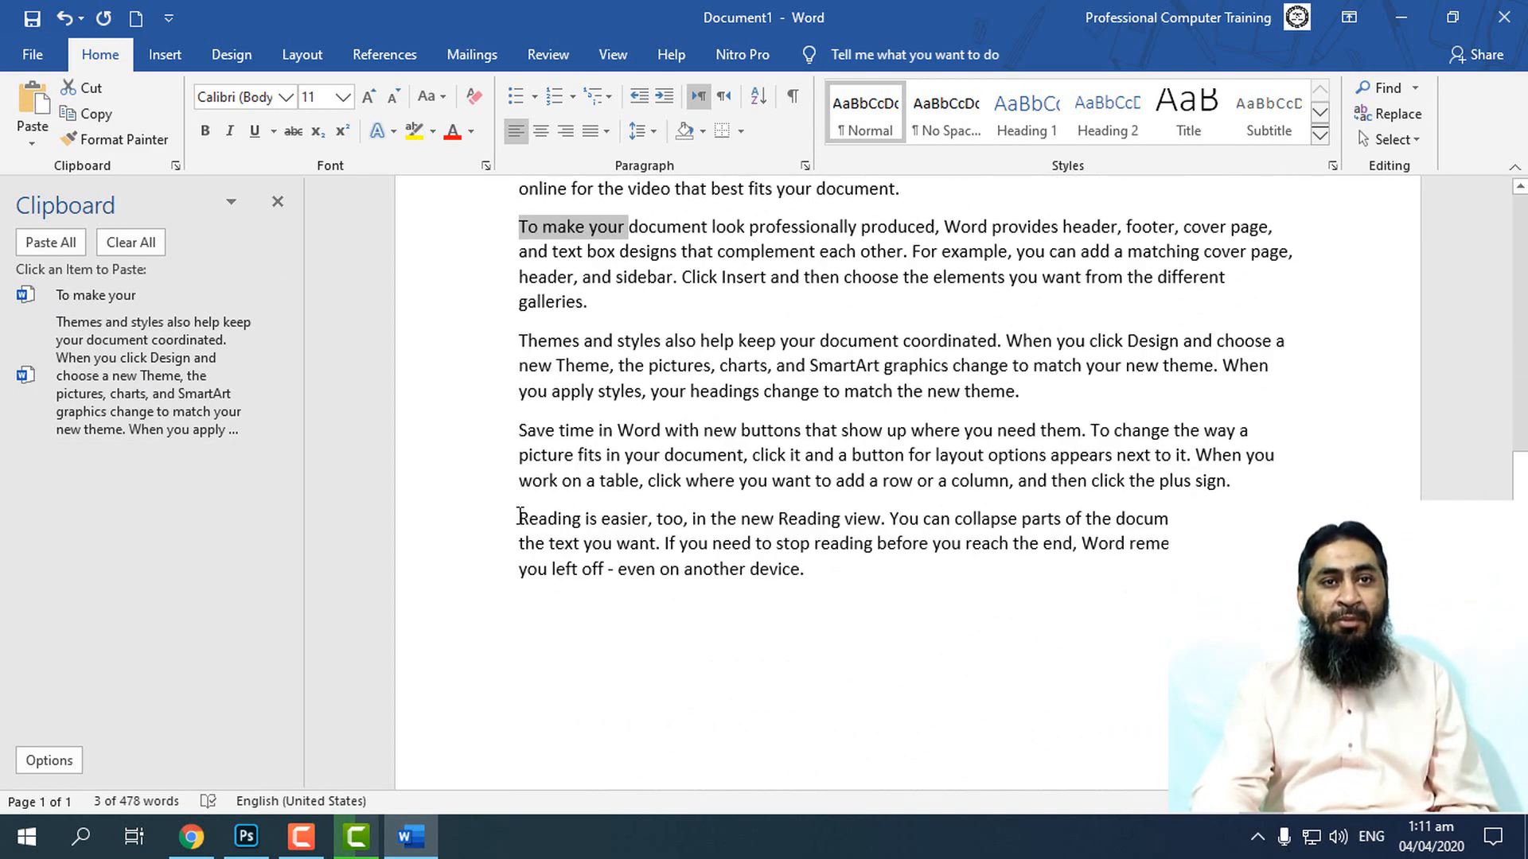
drag(519, 518, 859, 574)
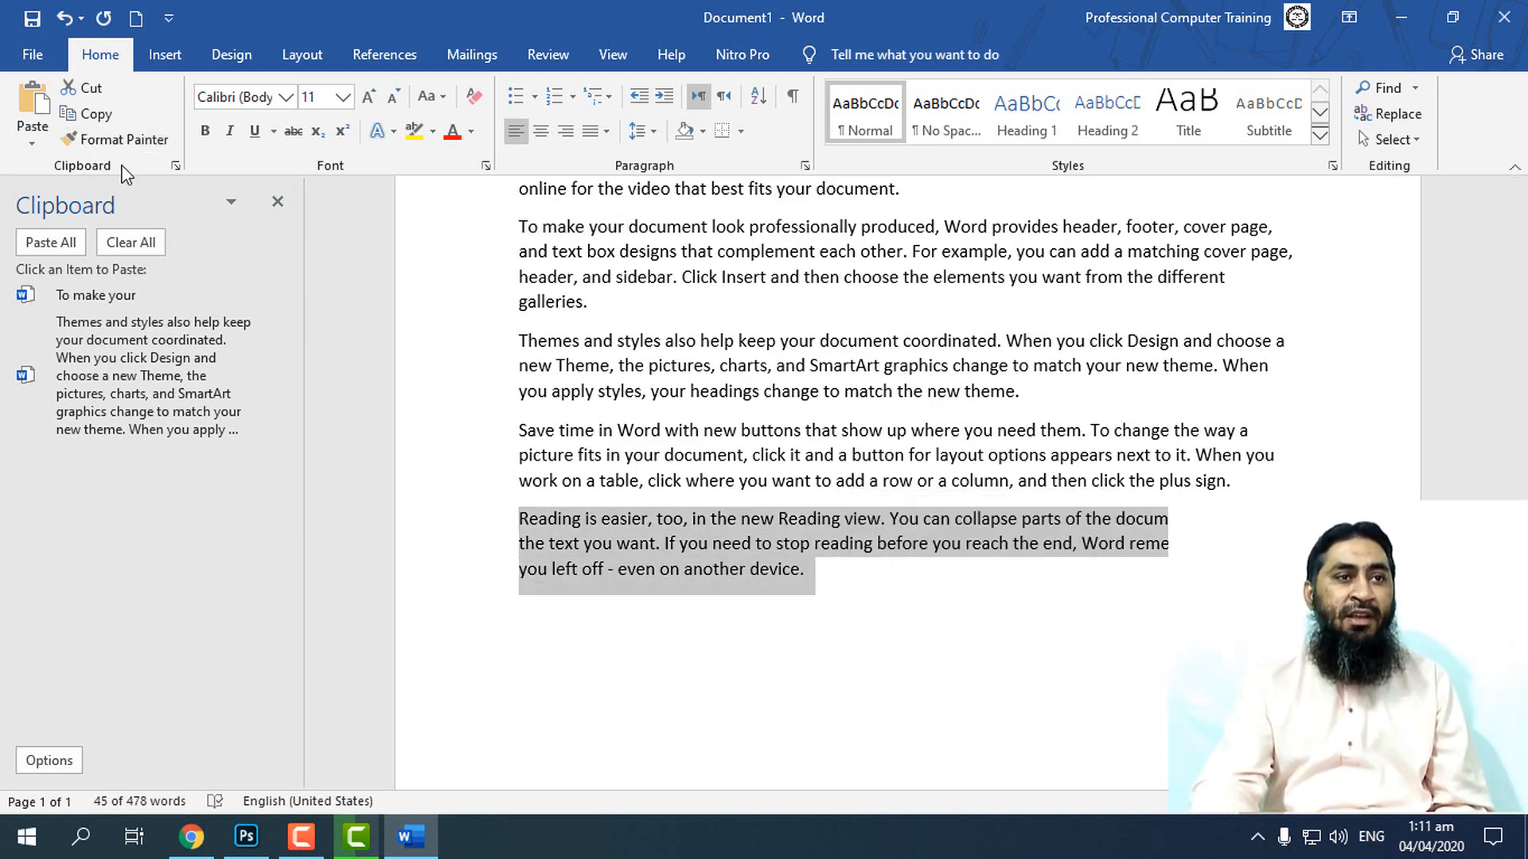
click(103, 113)
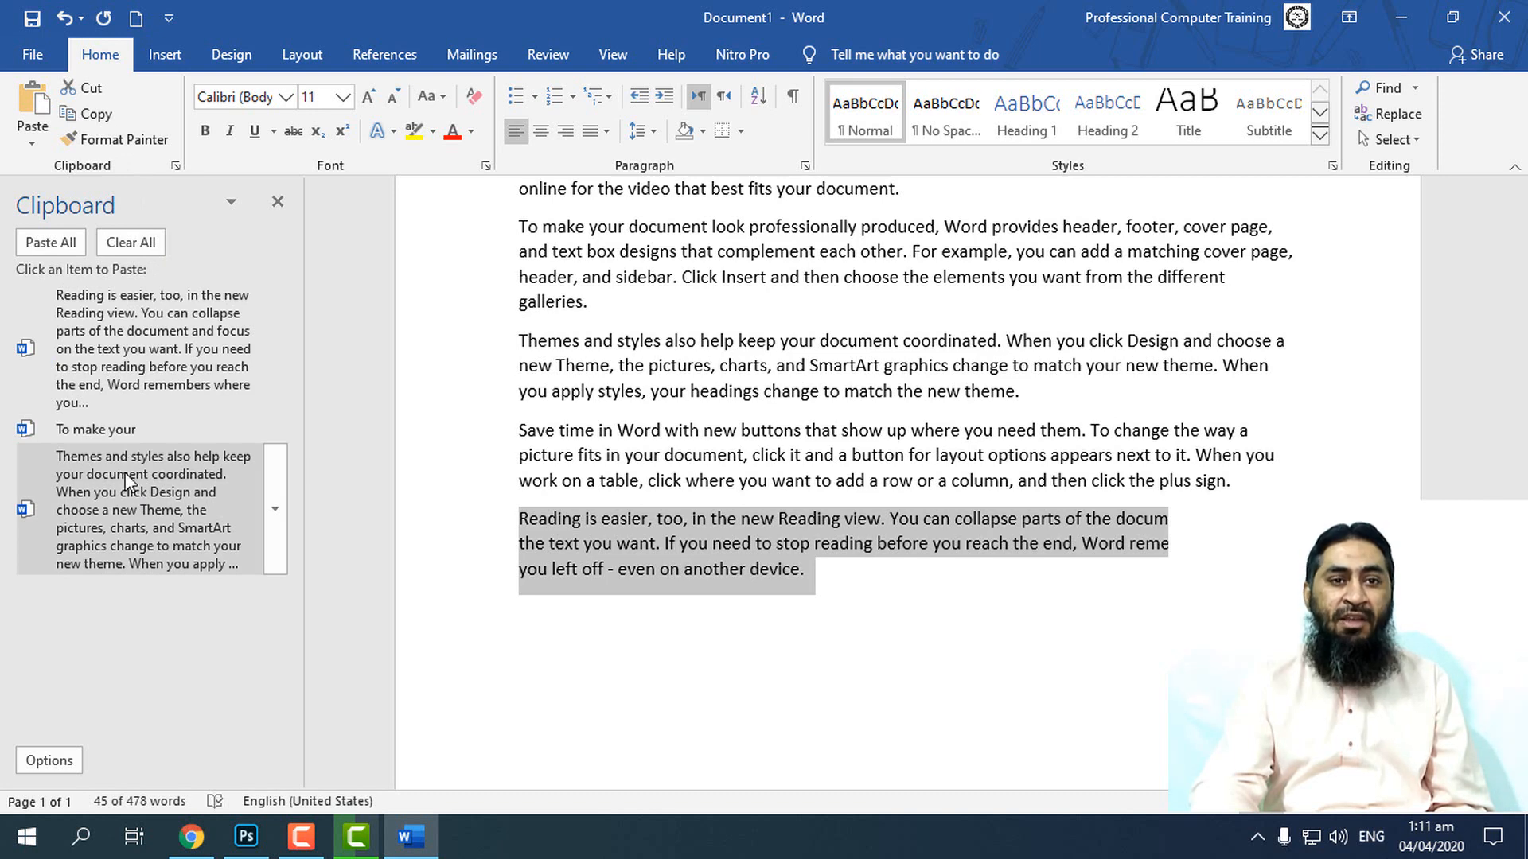
- Add blank lines after the last paragraph until the insertion point is on page 22
click(833, 601)
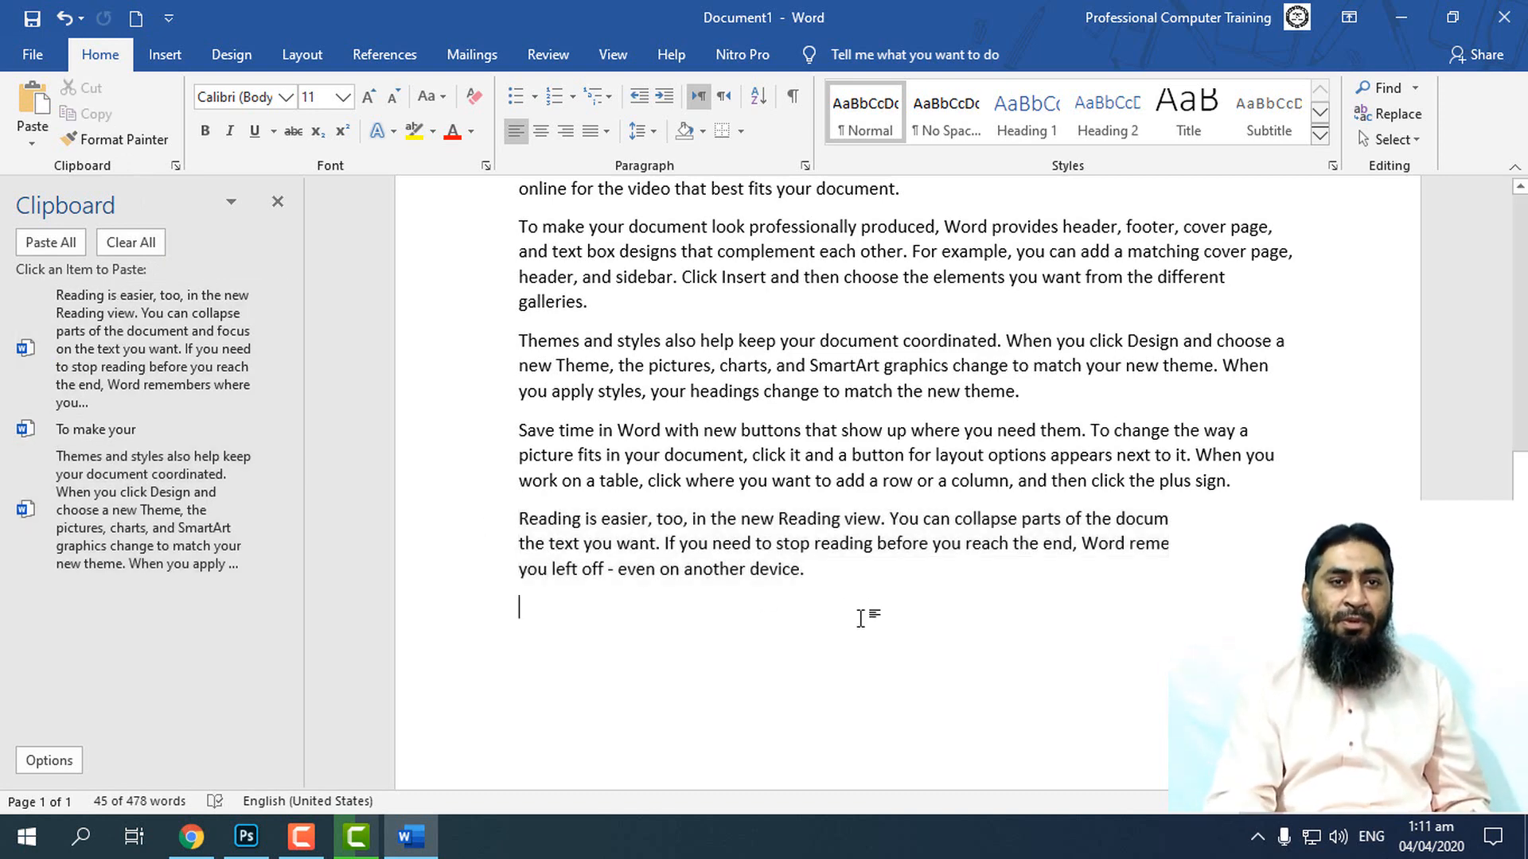
scroll(840, 601, down, 2)
scroll(841, 601, down, 3)
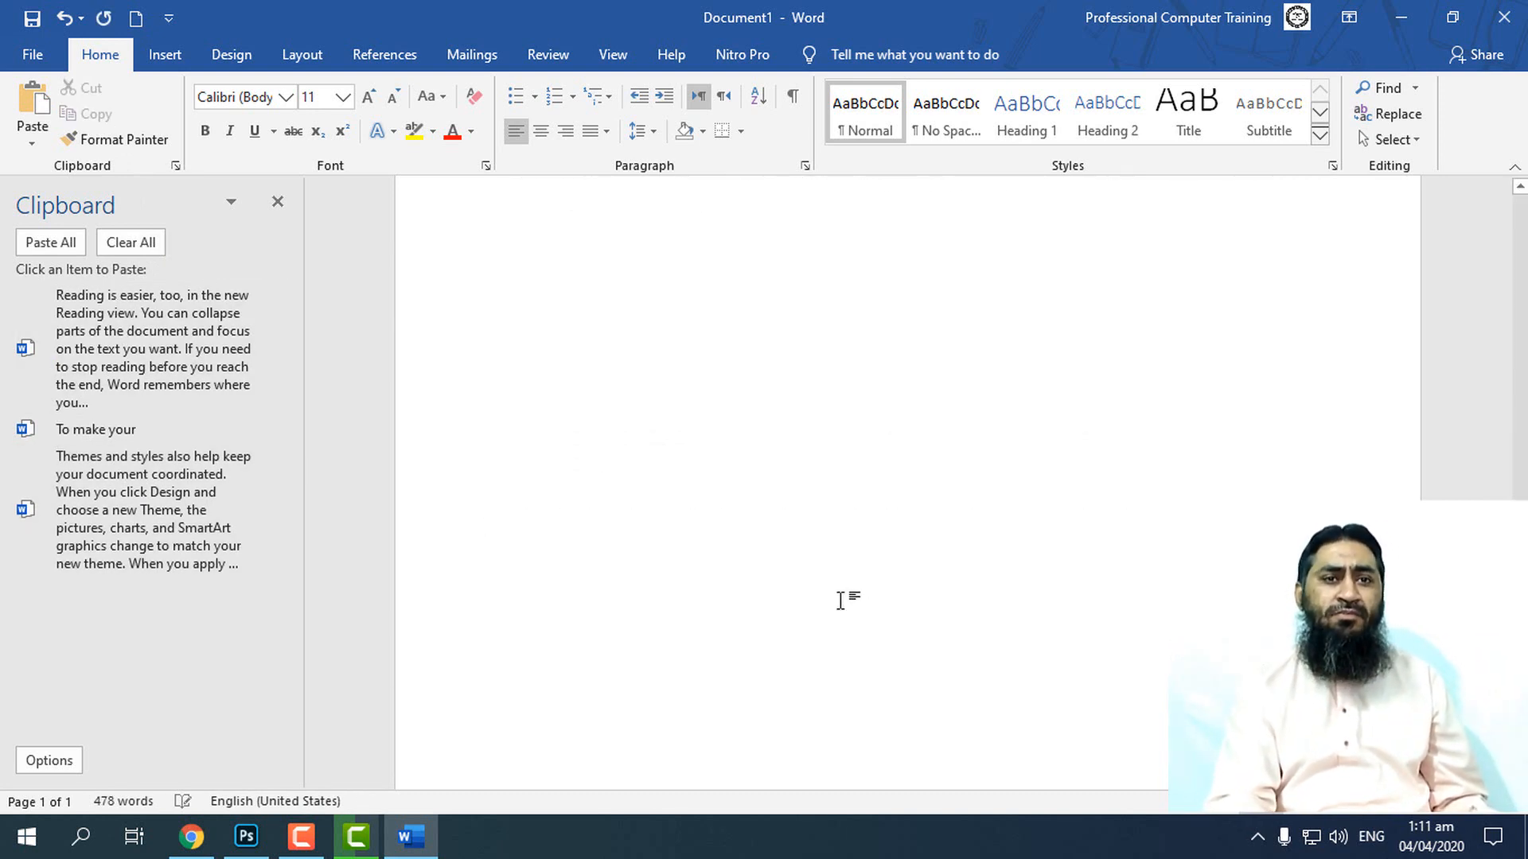
scroll(840, 601, down, 3)
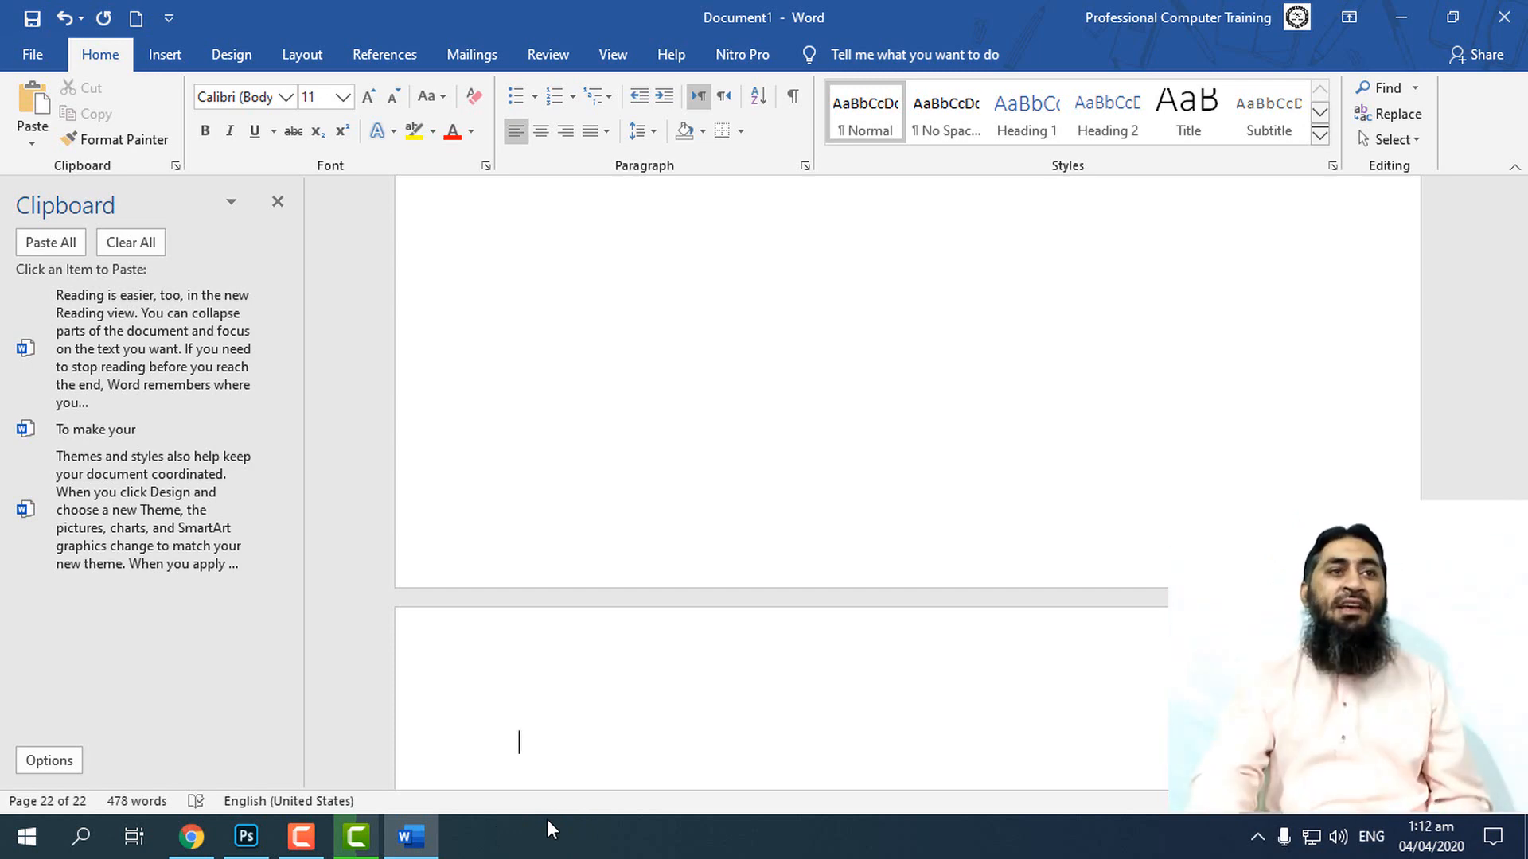
- Close and reopen the Office Clipboard, and paste its "Reading is easier" item on page 22
click(279, 200)
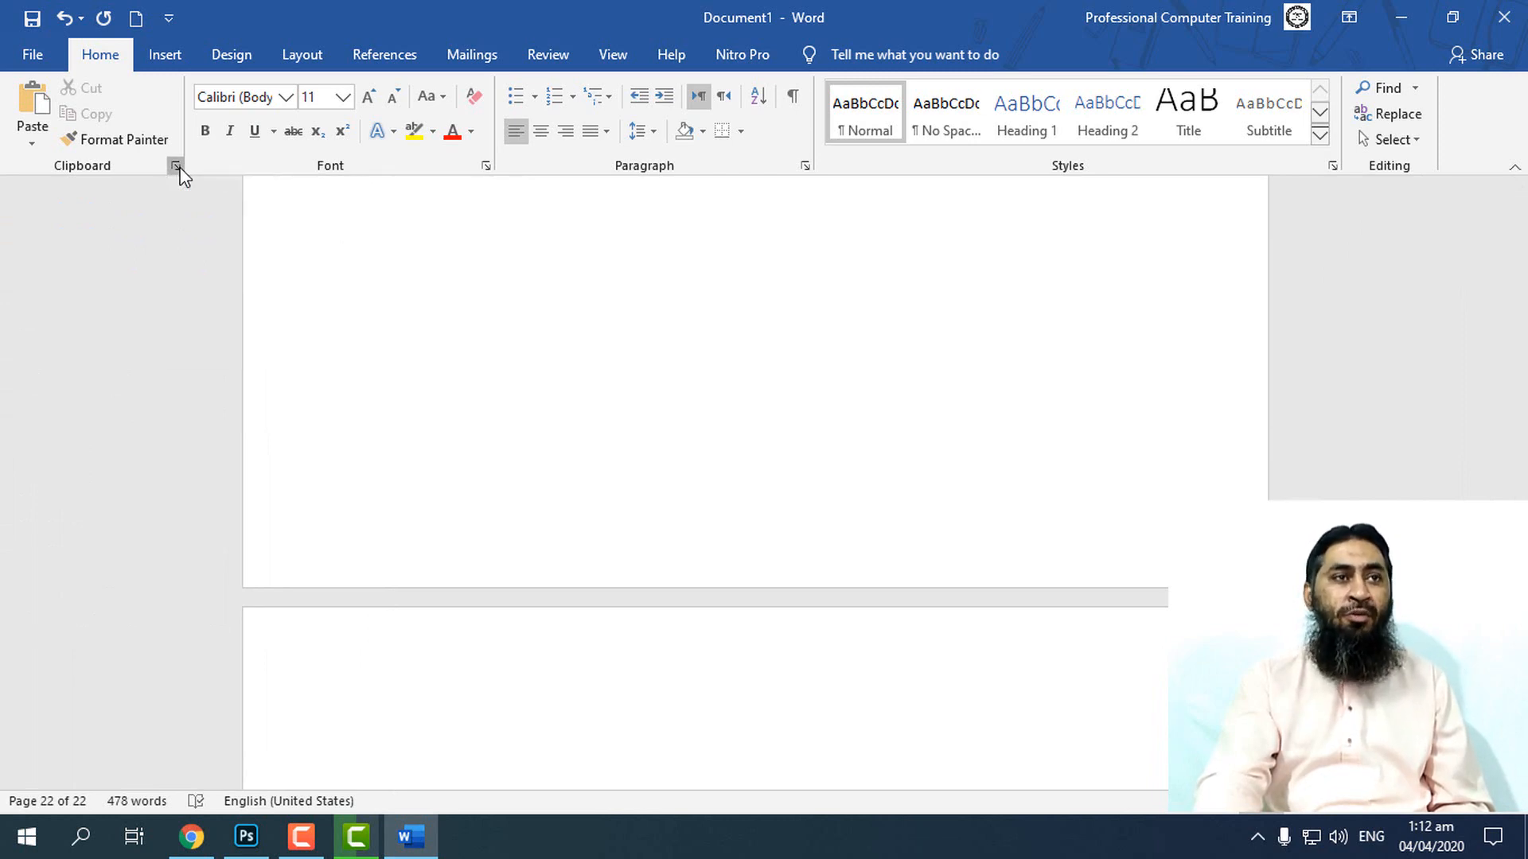
click(176, 165)
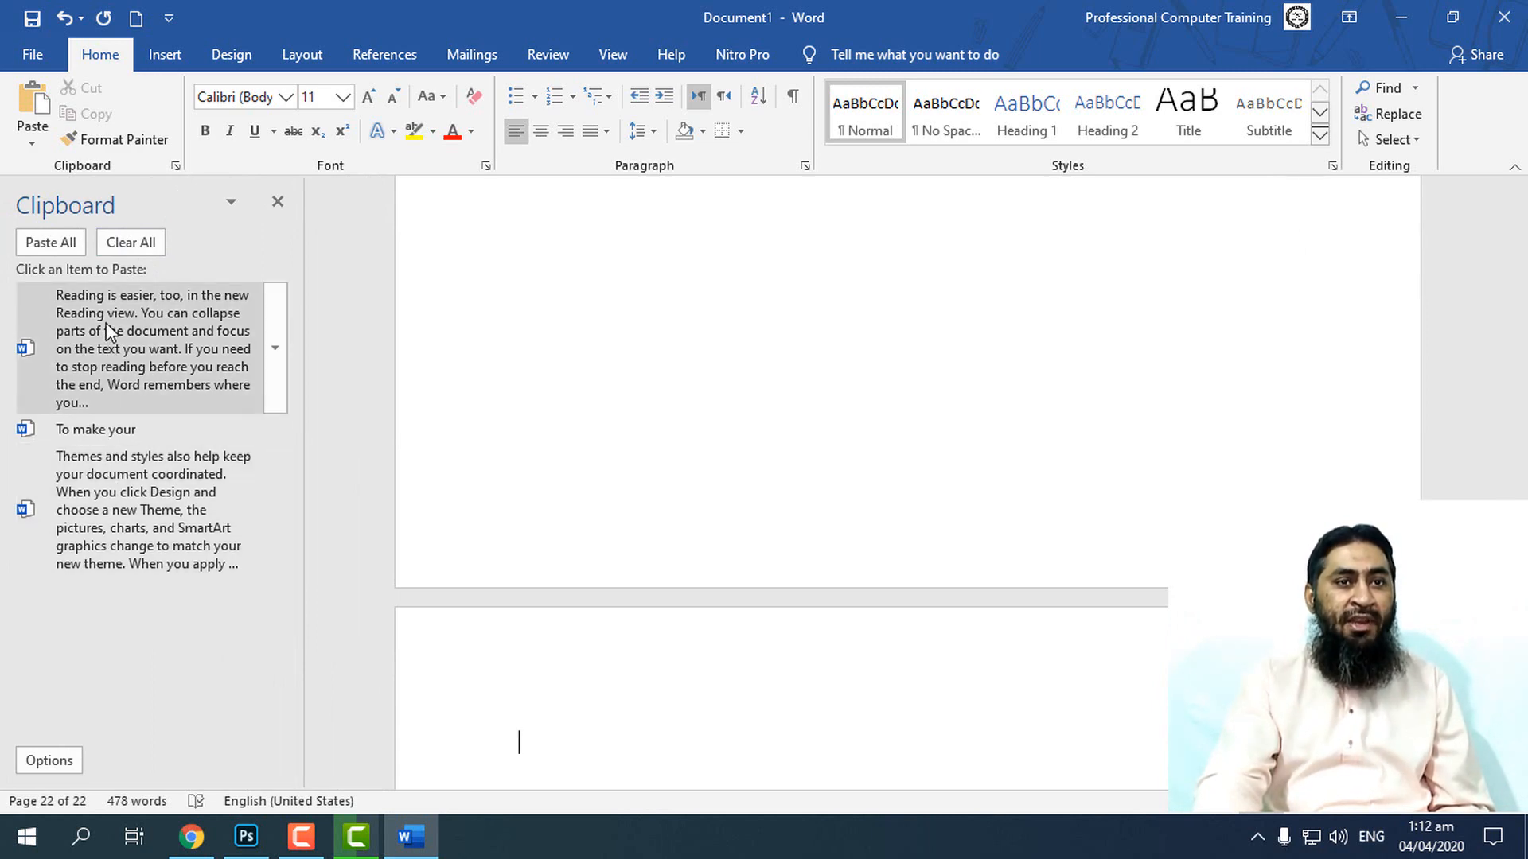
click(102, 347)
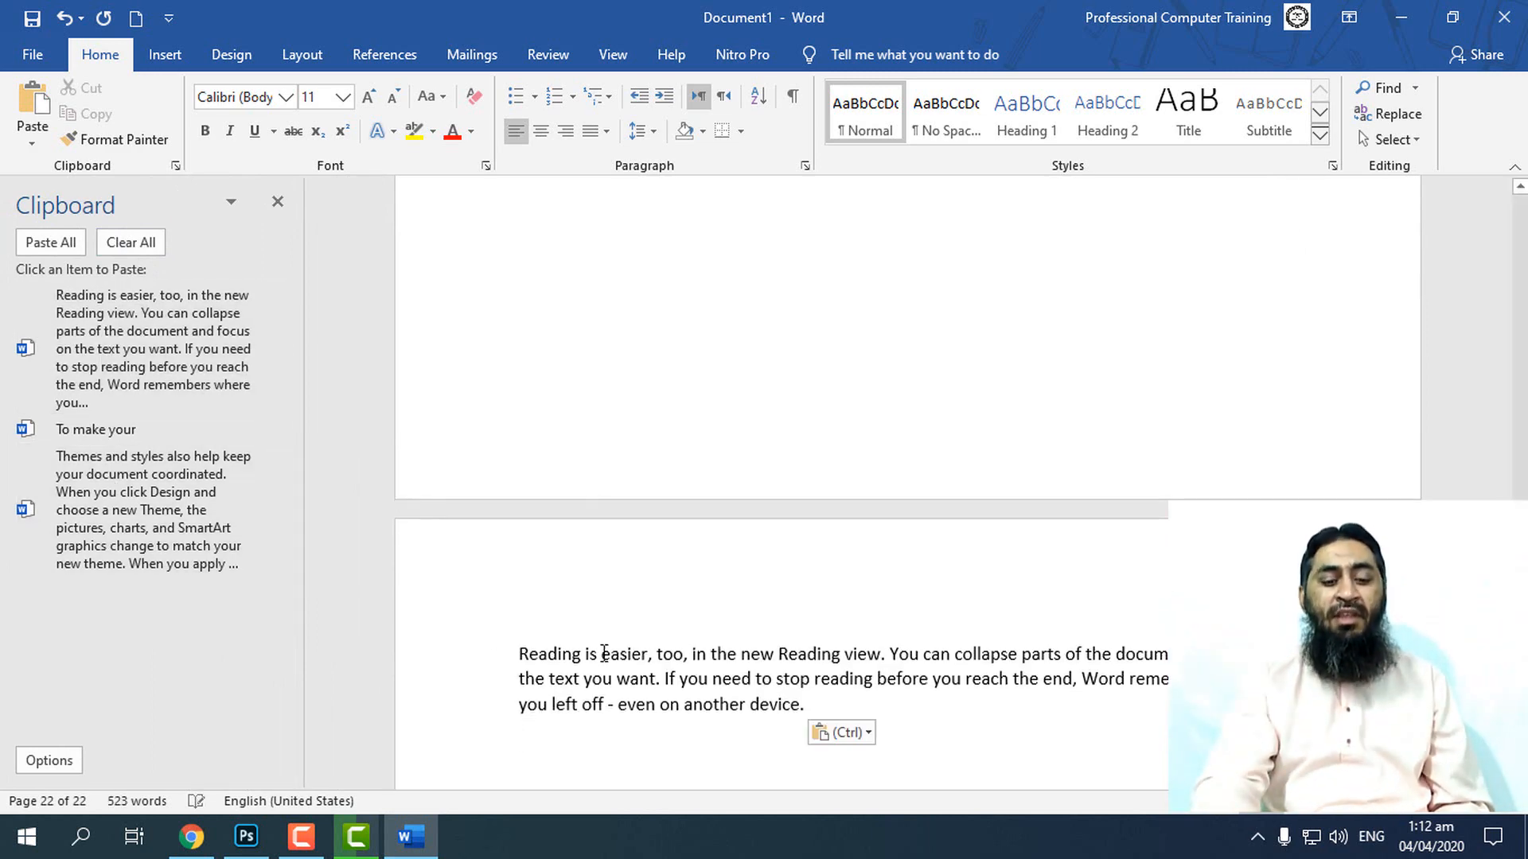
- Add several blank lines below the pasted paragraph and paste the "Themes and styles" item from the Office Clipboard
key(Return)
key(Return)
key(Return)
key(Return)
key(Return)
key(Return)
key(Return)
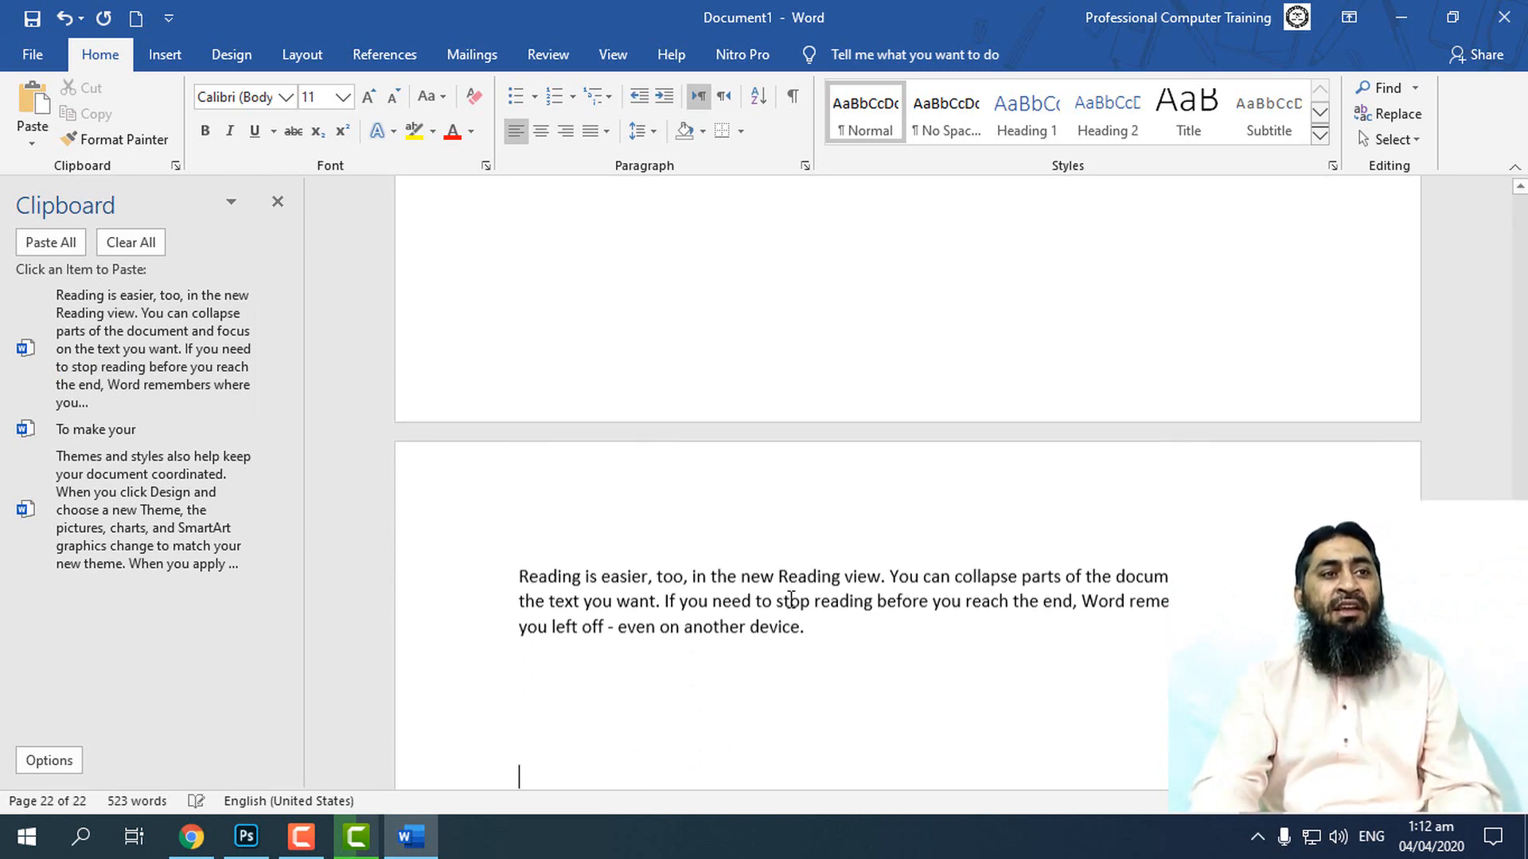
click(85, 527)
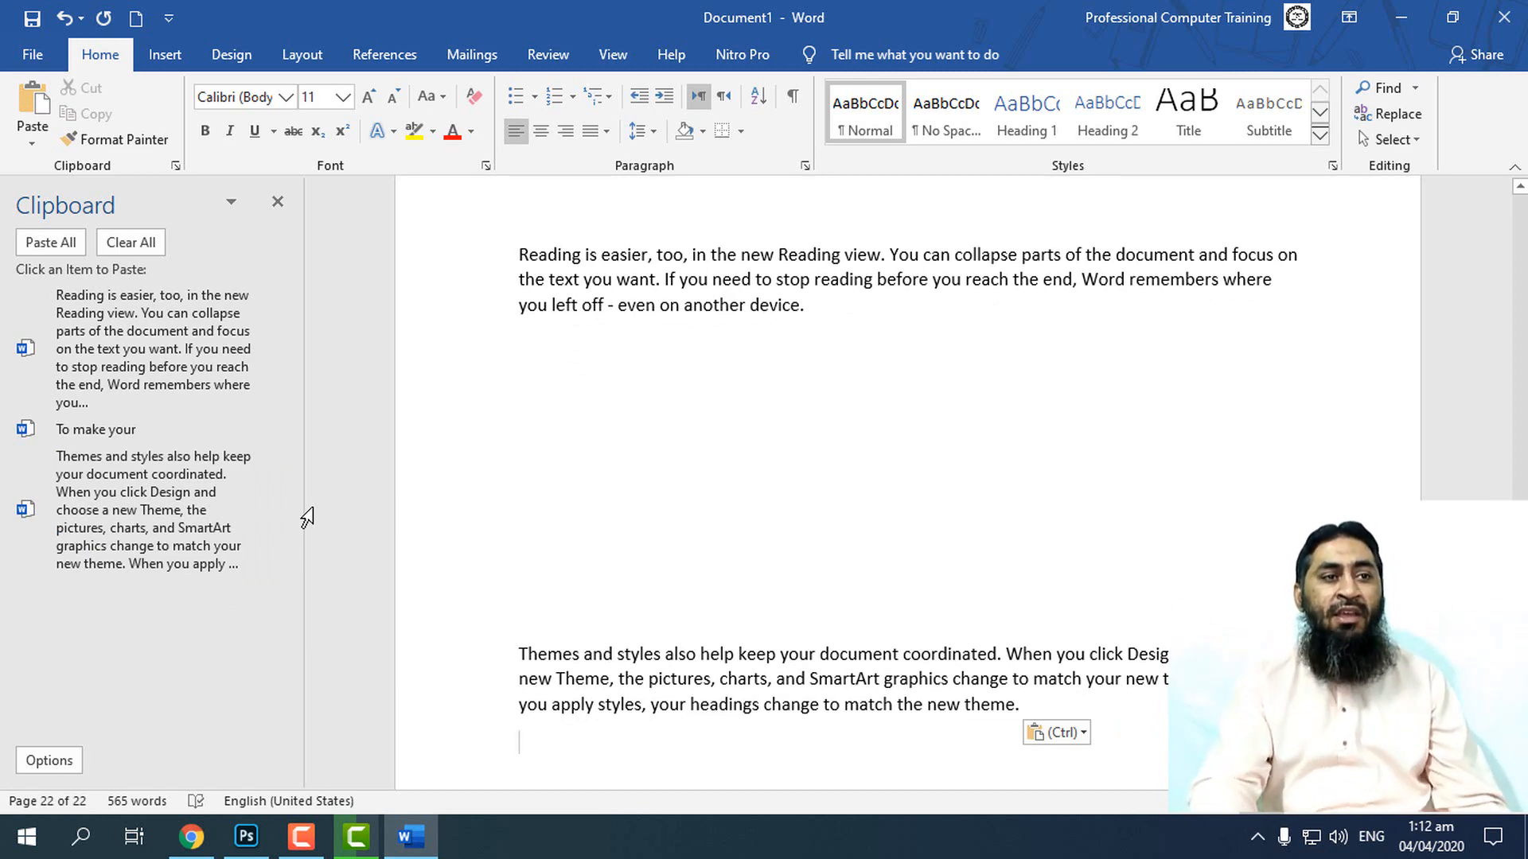
- Review the Office Clipboard's display options without changing them, and close the pane
click(76, 762)
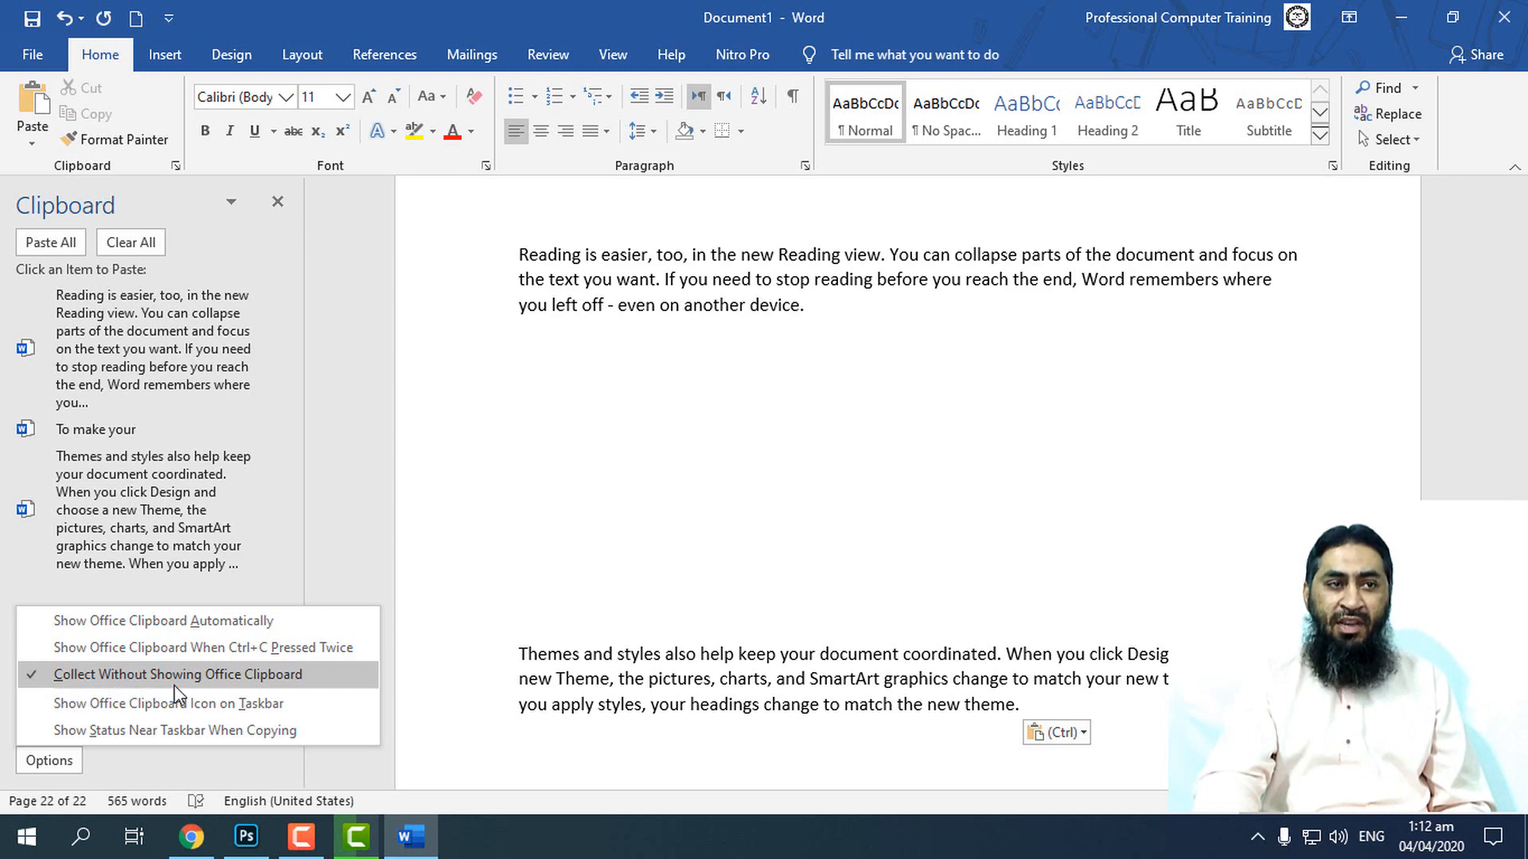
click(666, 646)
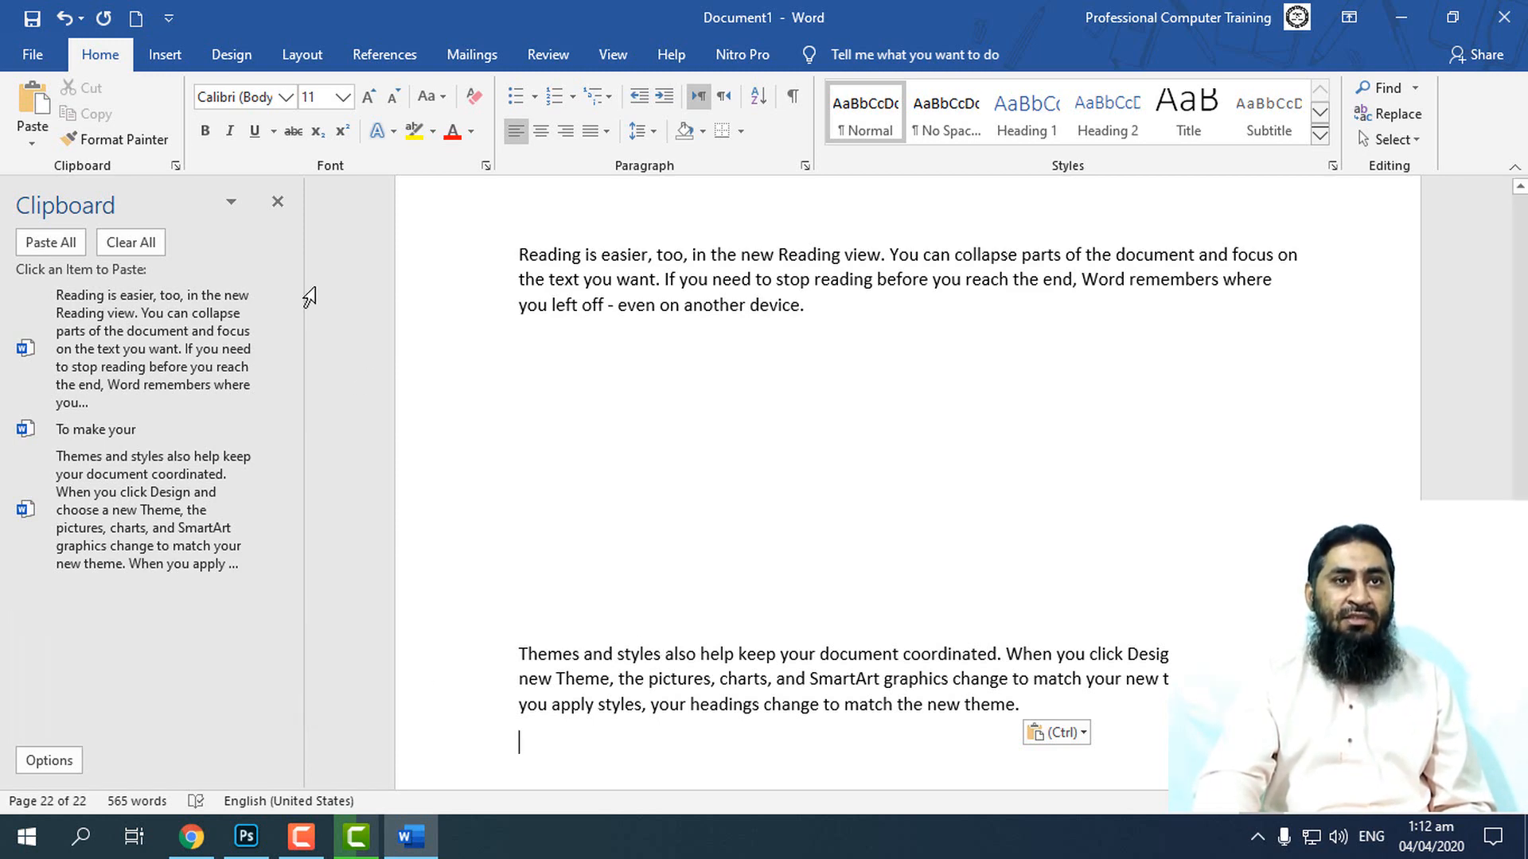
click(278, 202)
- Copy "even on another device." and "match the new theme." separately from the two pasted paragraphs on page 22
scroll(665, 487, up, 3)
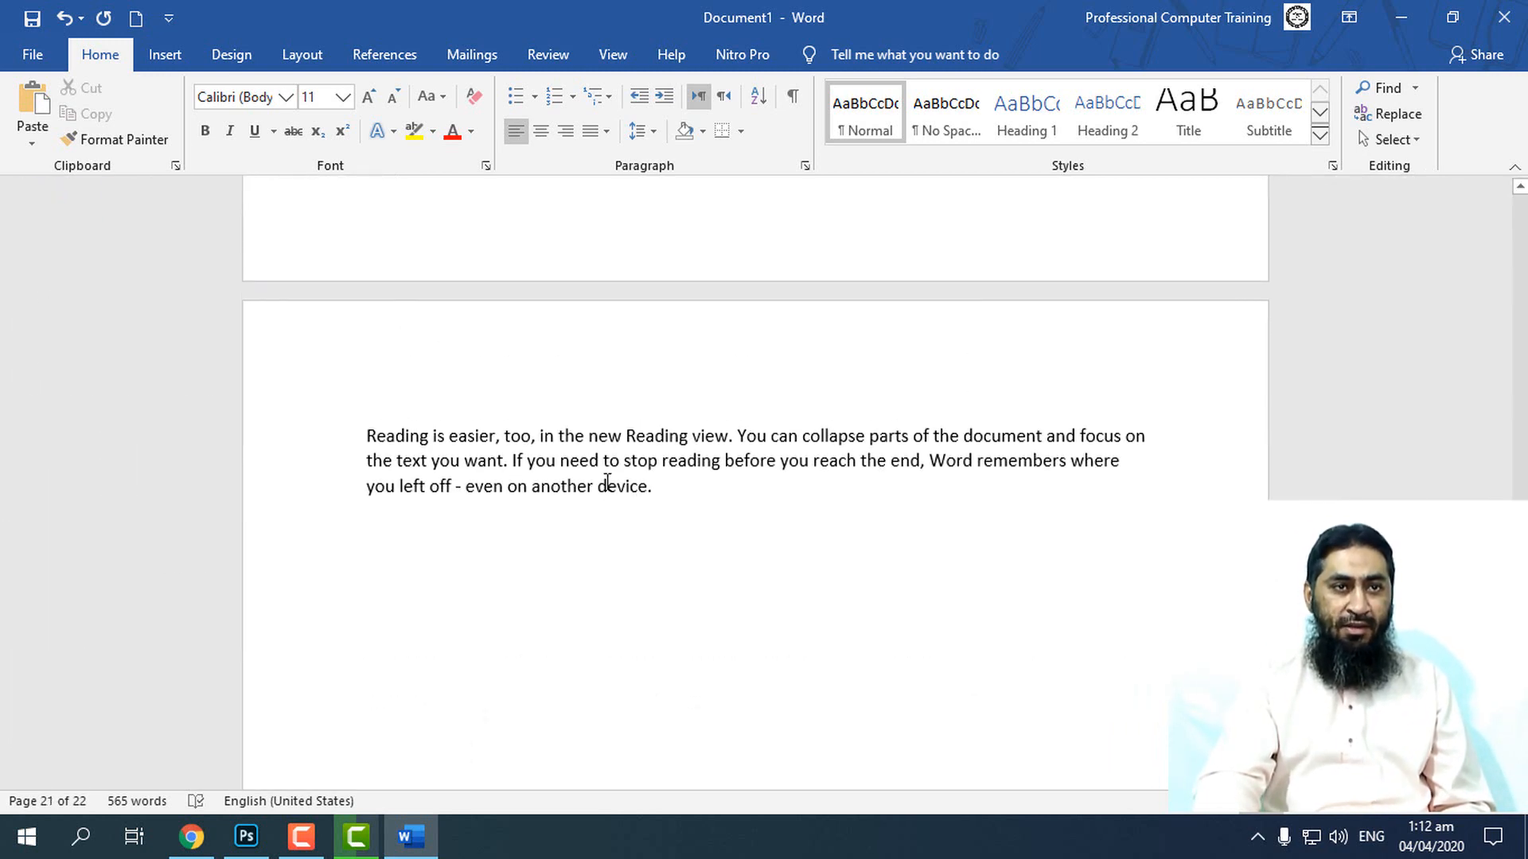
drag(652, 487, 474, 479)
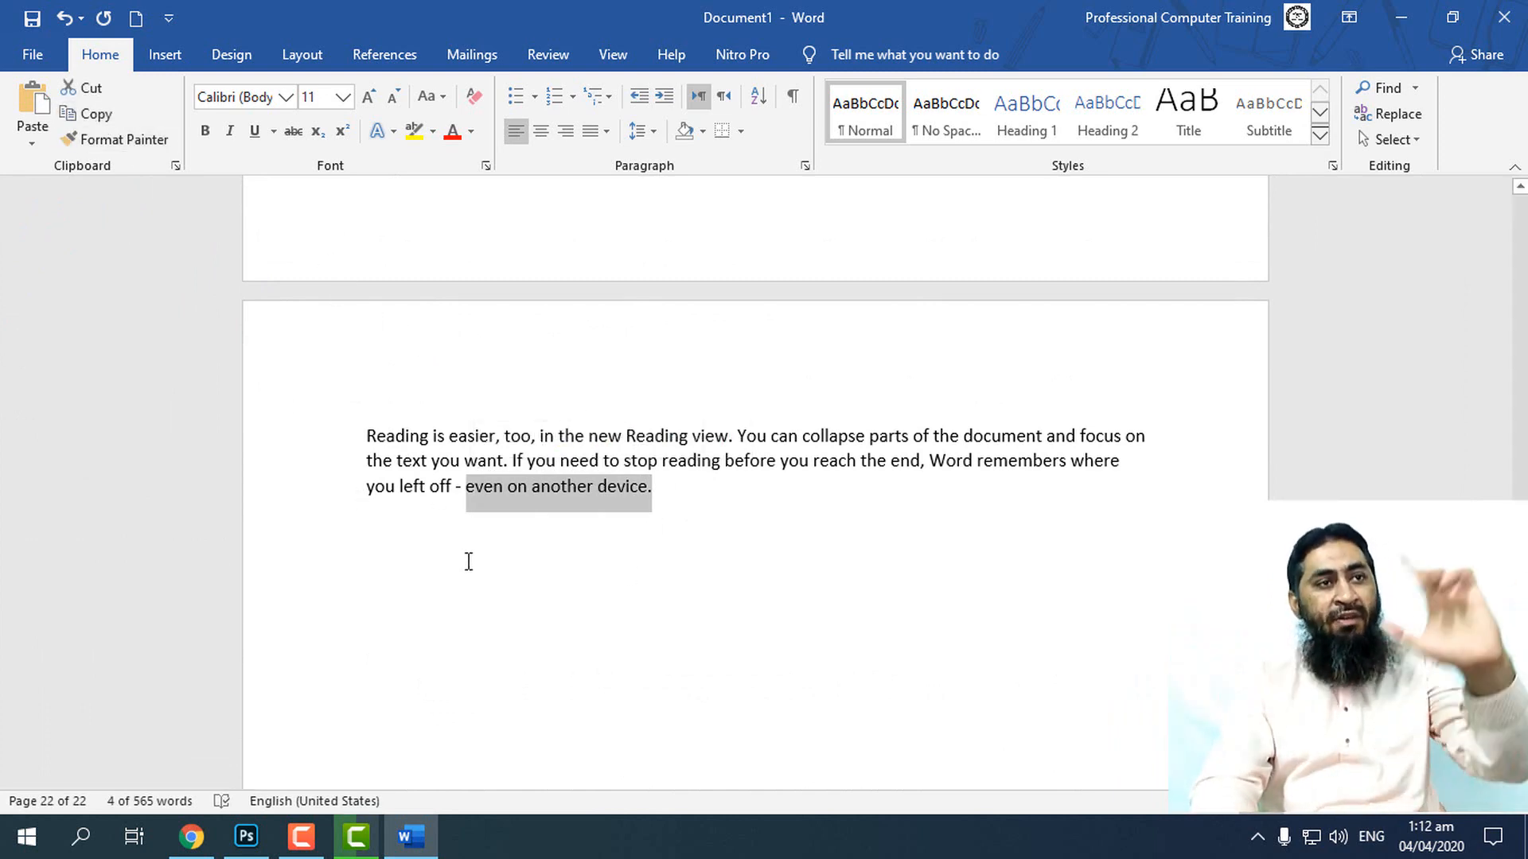
scroll(828, 623, down, 4)
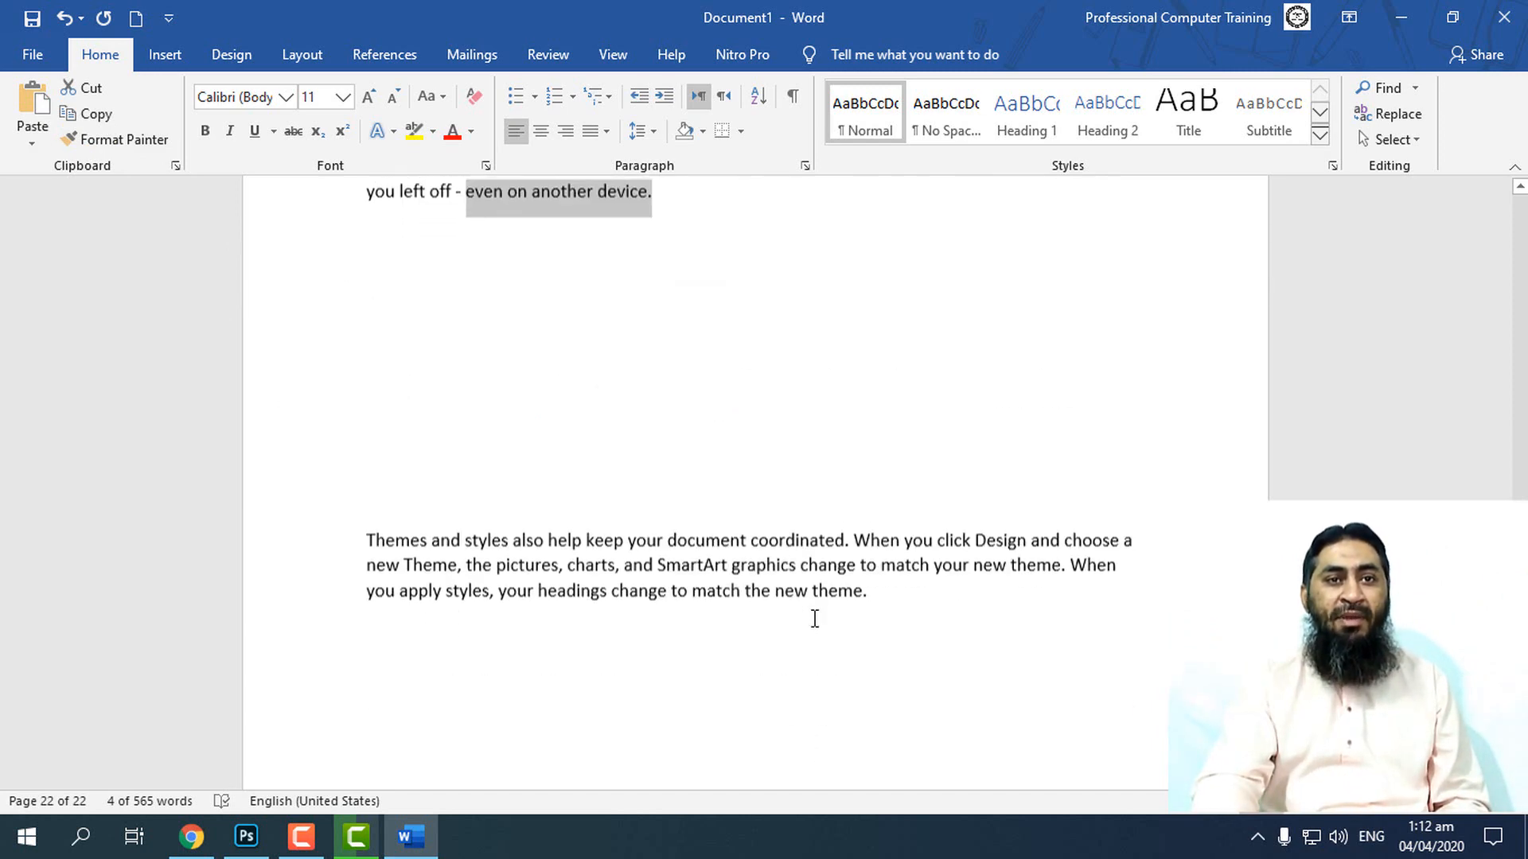
drag(897, 585, 692, 582)
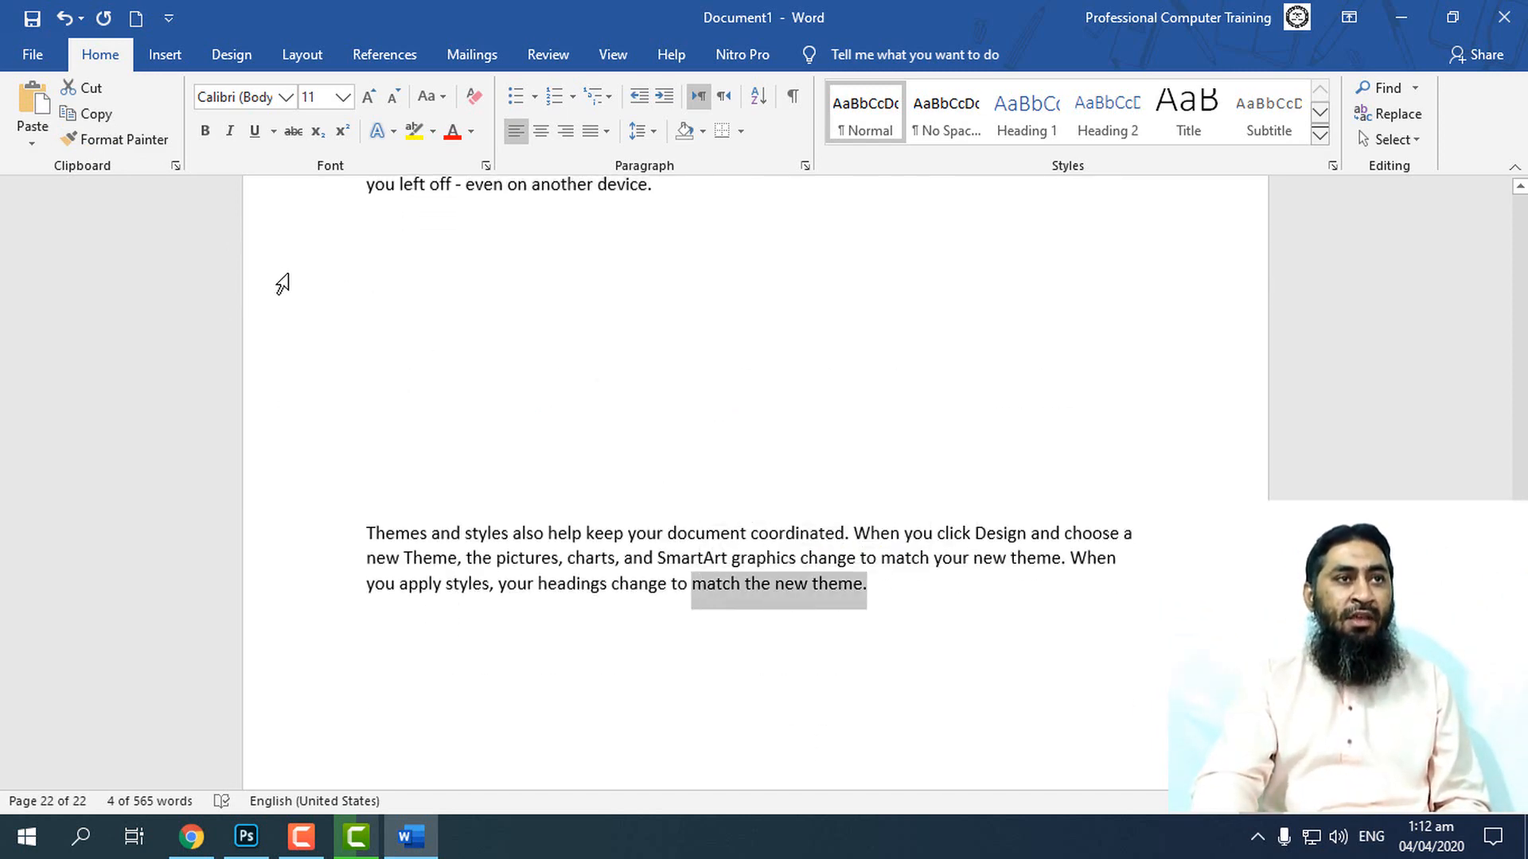
- Reopen the Office Clipboard and turn on the option Show Office Clipboard Automatically
click(175, 166)
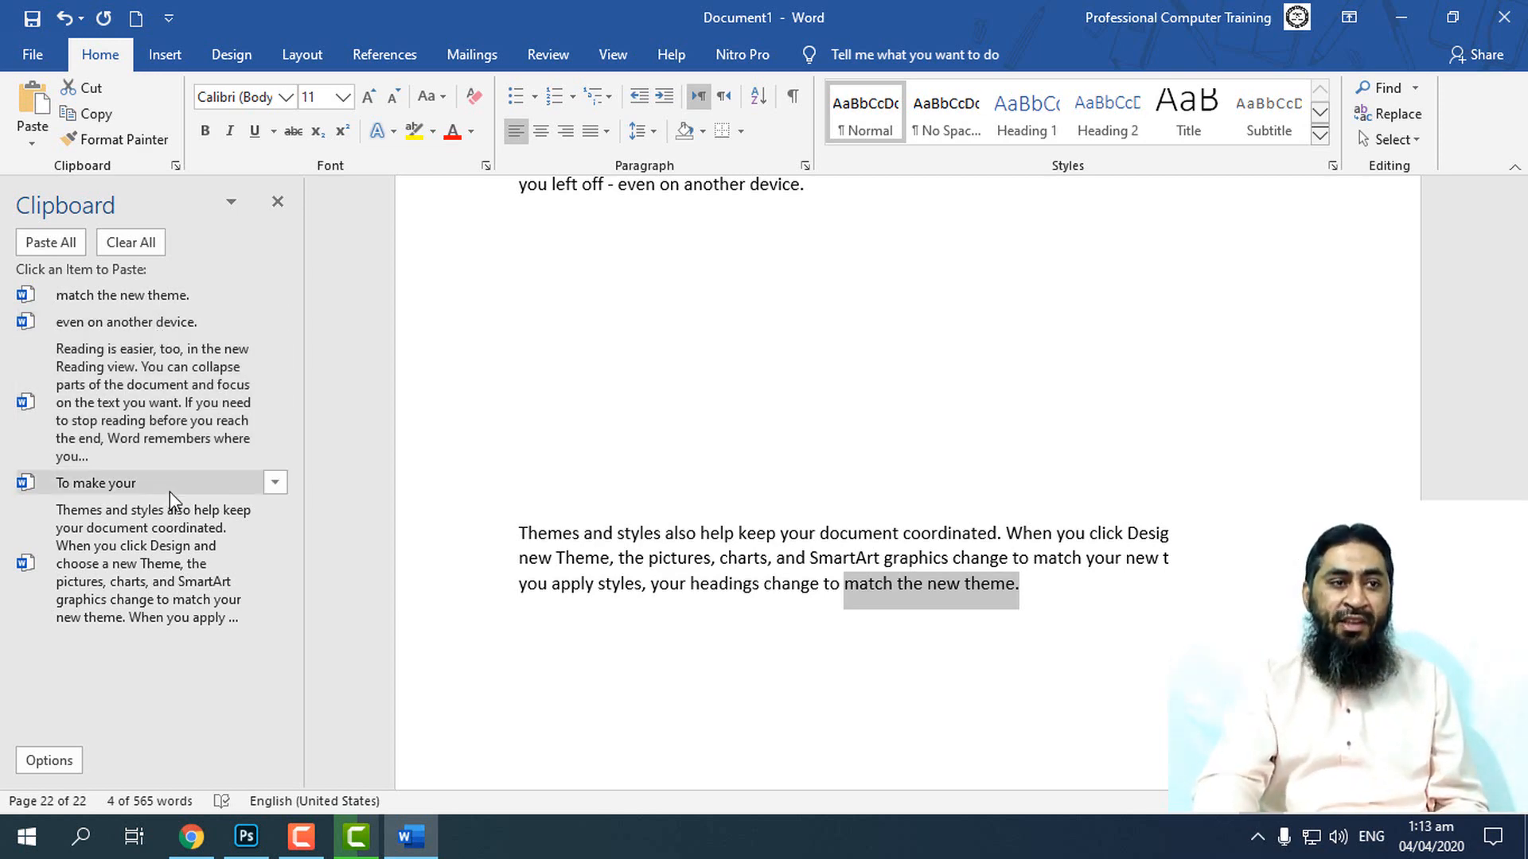
click(72, 761)
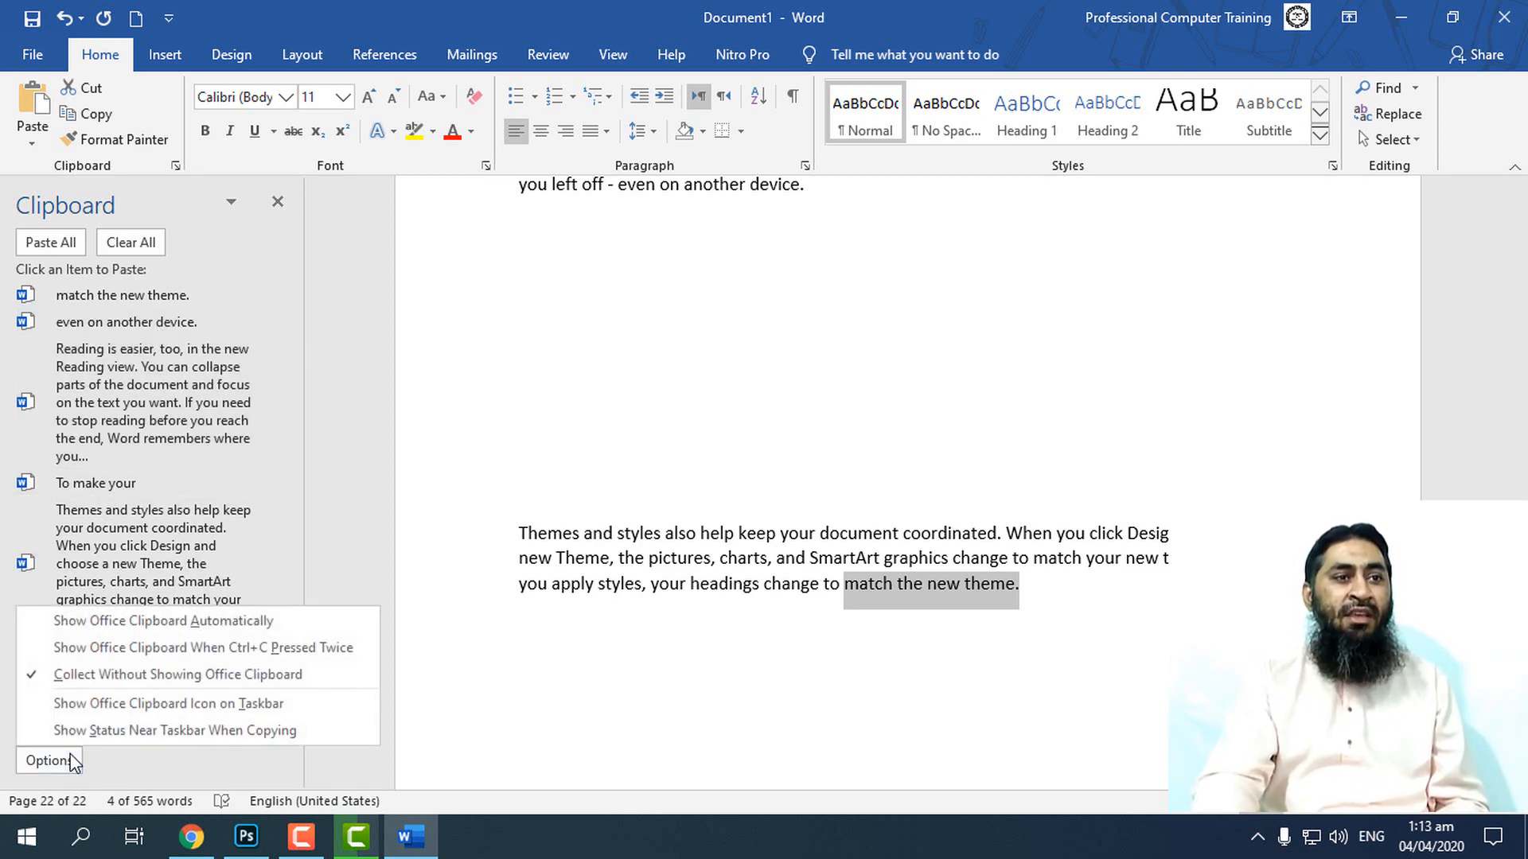
click(27, 629)
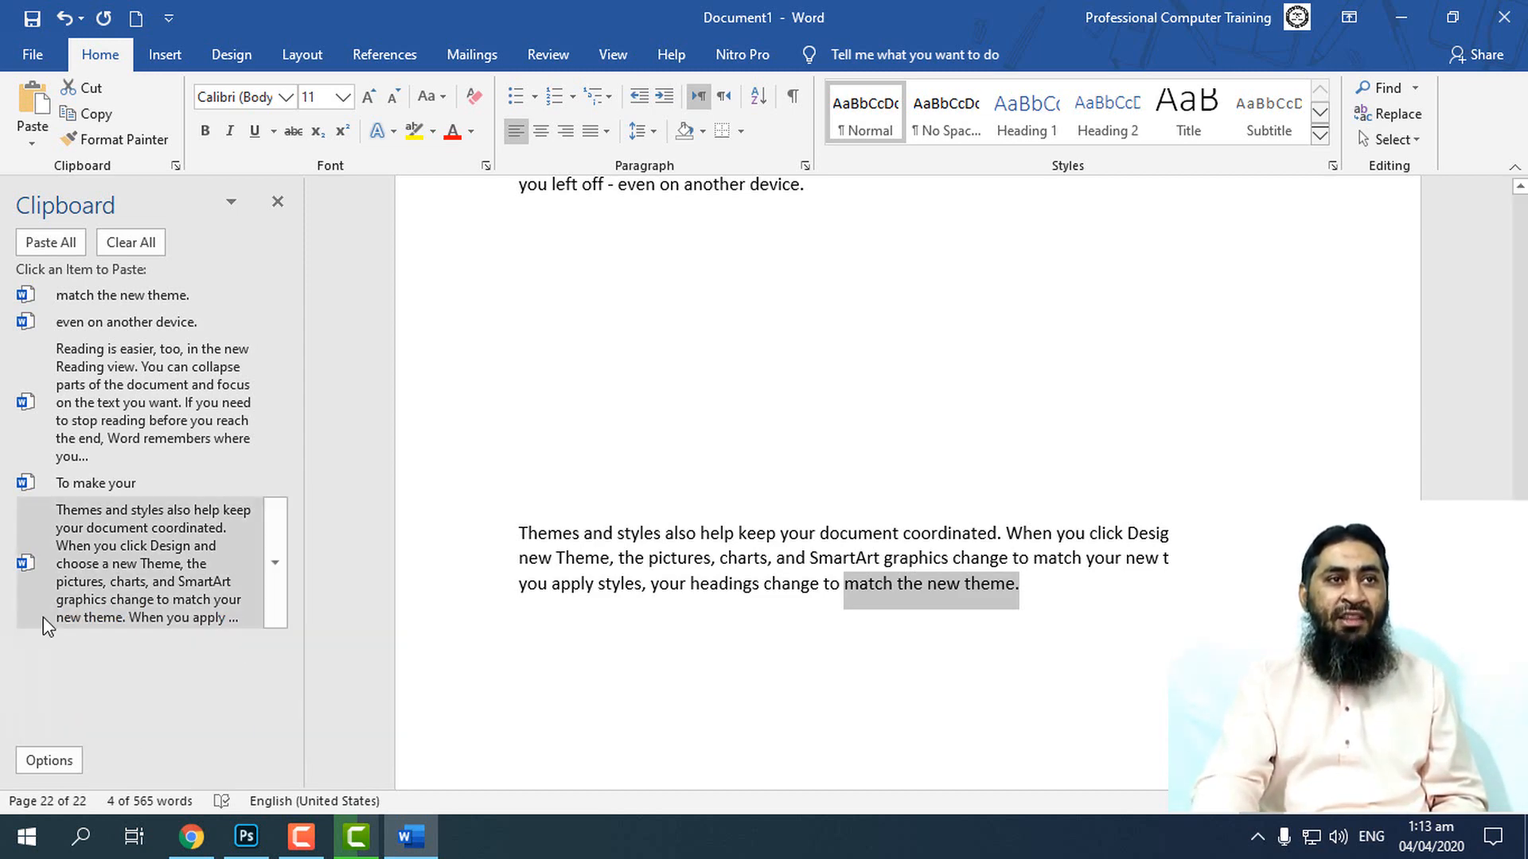
- Close the Office Clipboard and copy "Video provides a powerful way" and "best fits your document." separately from the first paragraph on page 1
click(277, 201)
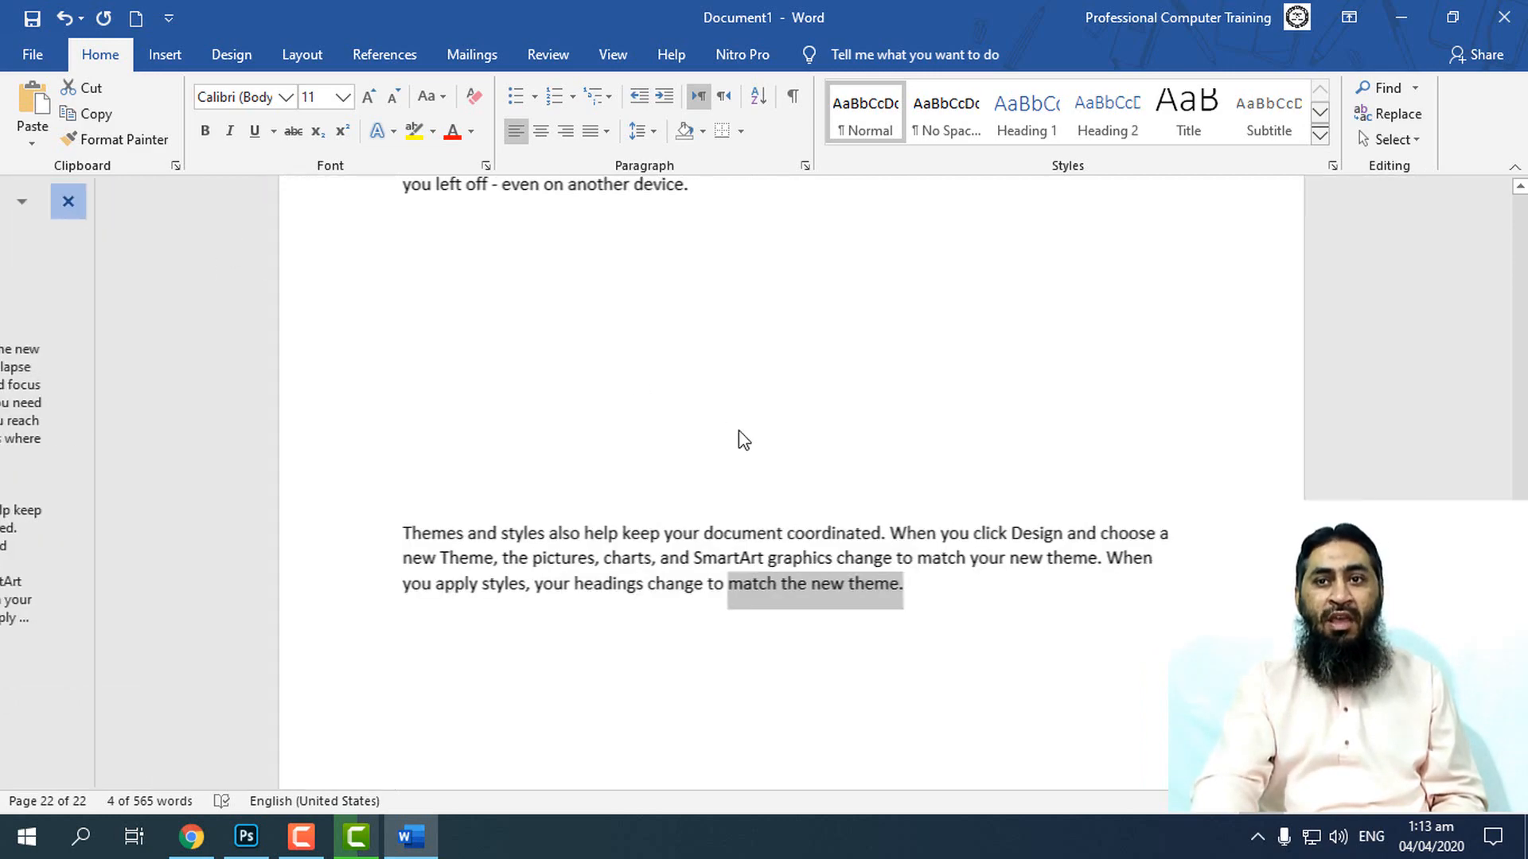
scroll(764, 437, up, 10)
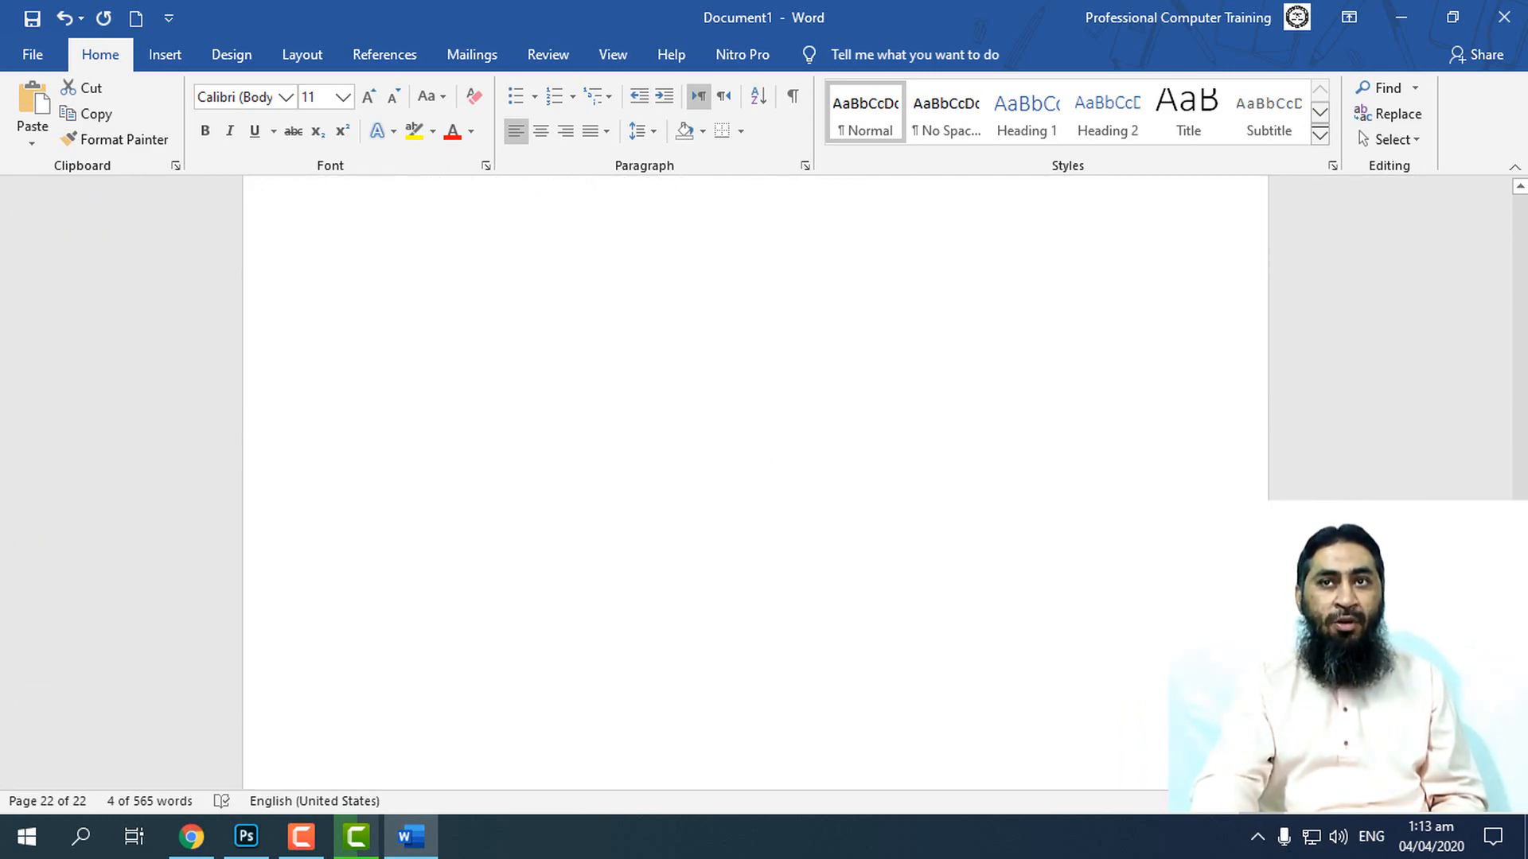
scroll(521, 362, down, 10)
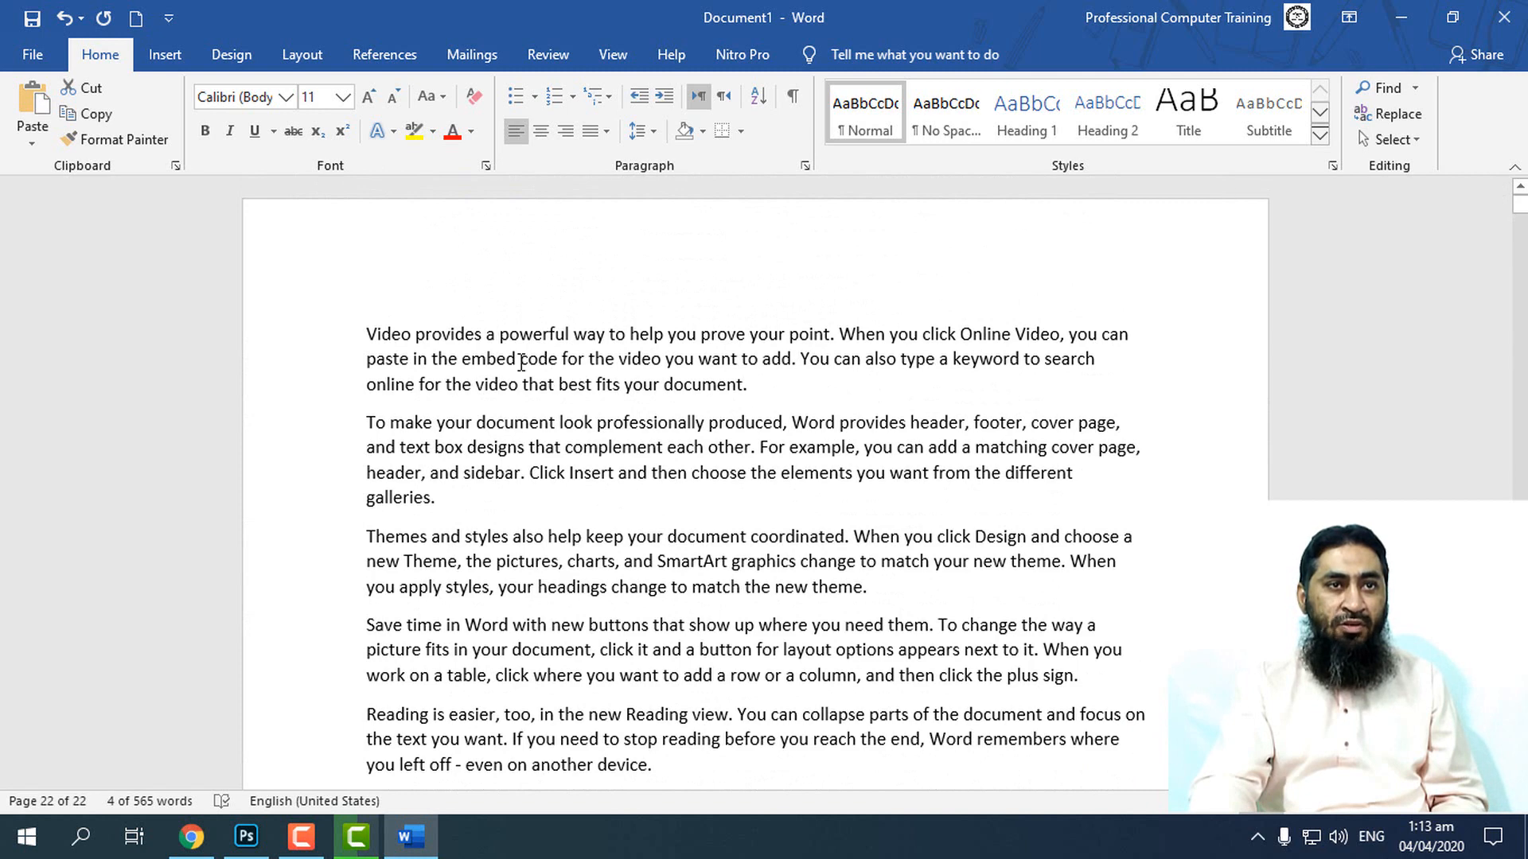
drag(365, 334, 614, 338)
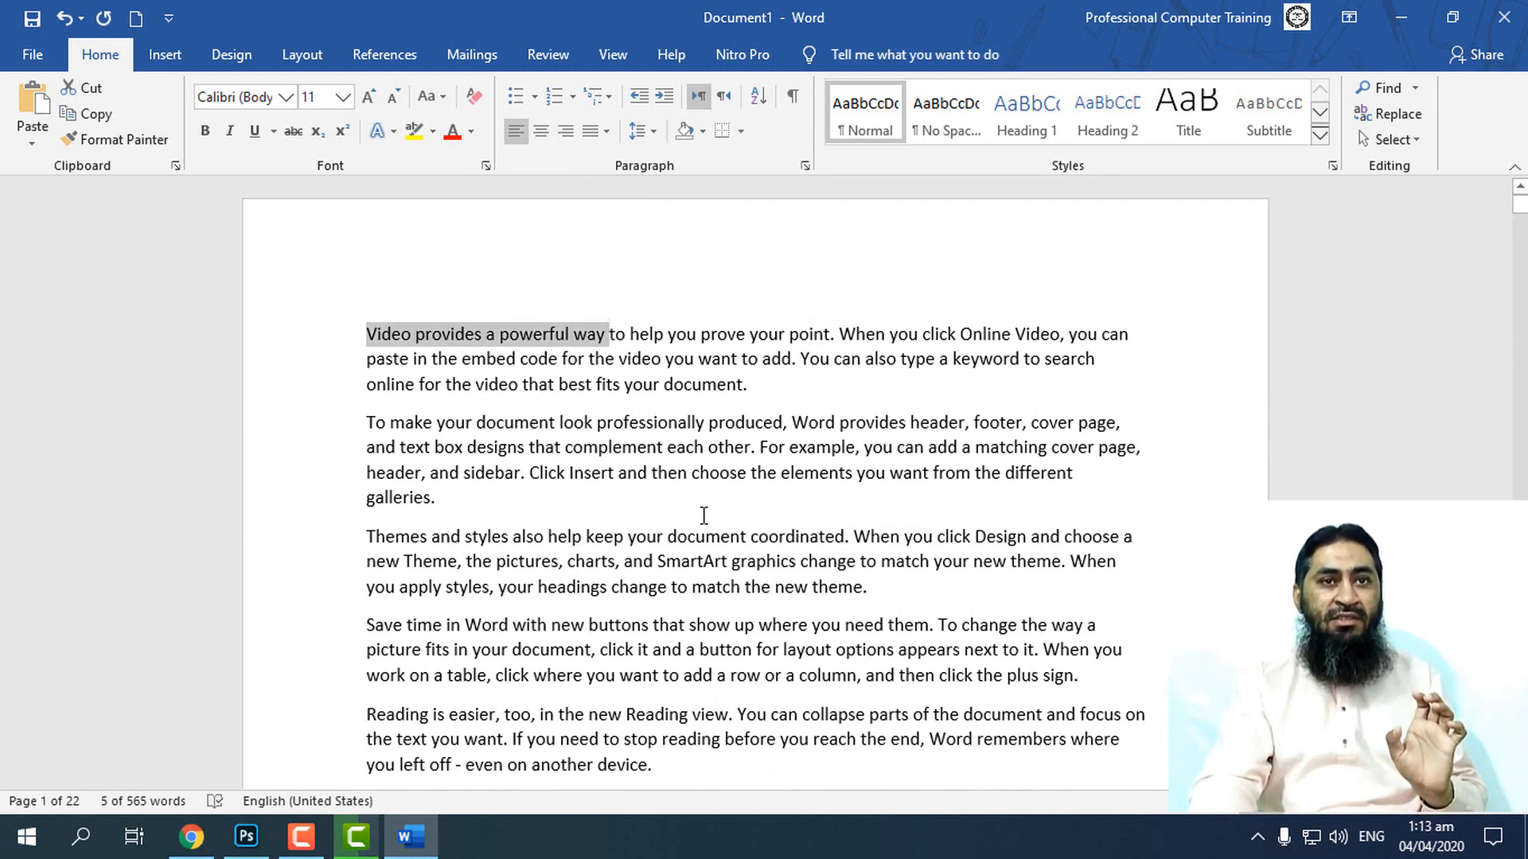
drag(760, 390, 563, 385)
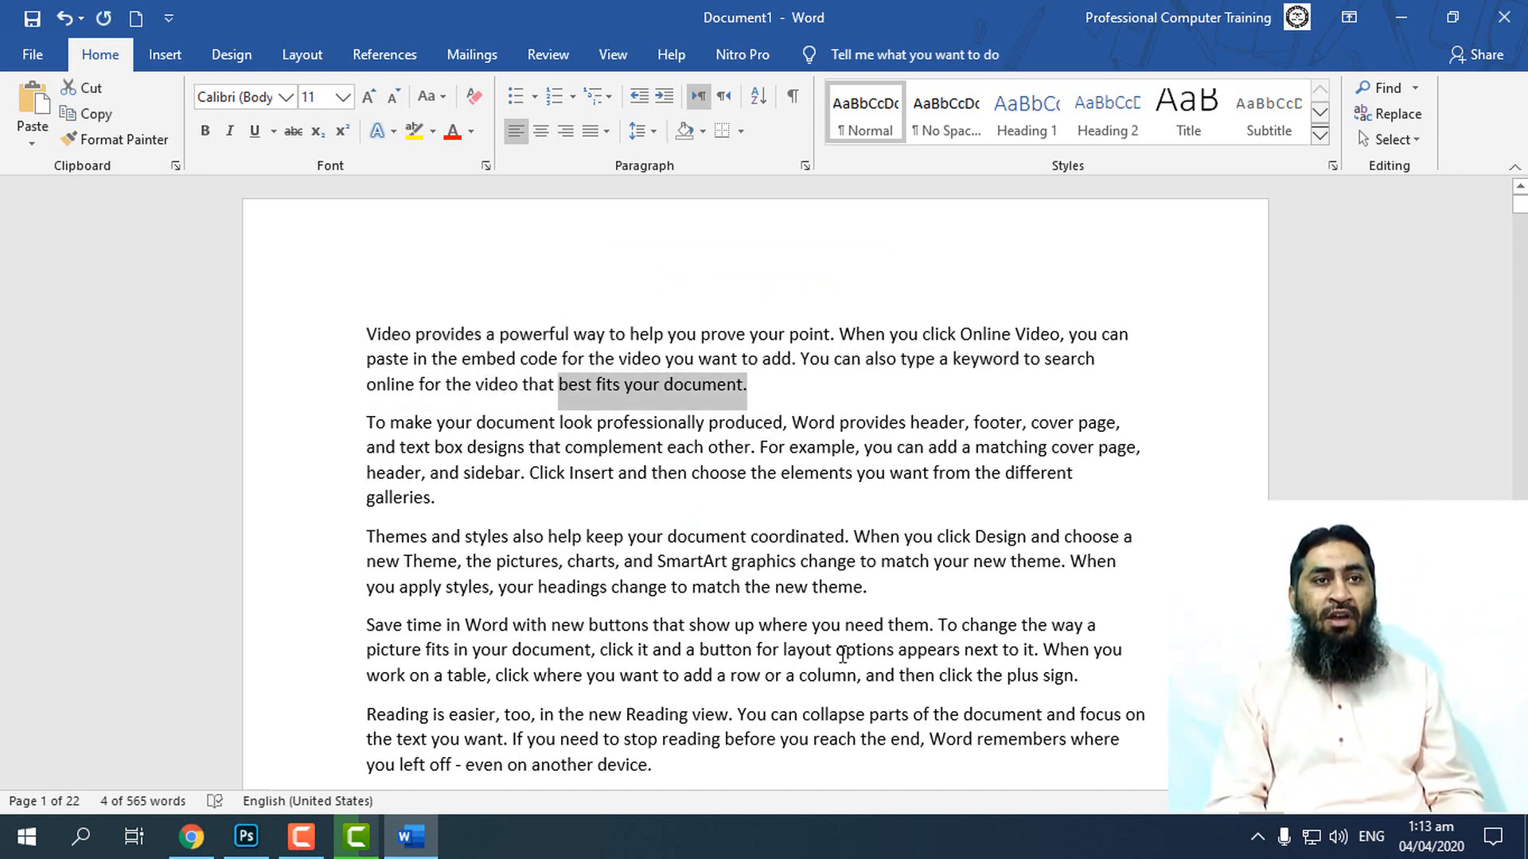
key(ctrl+c)
key(ctrl+c)
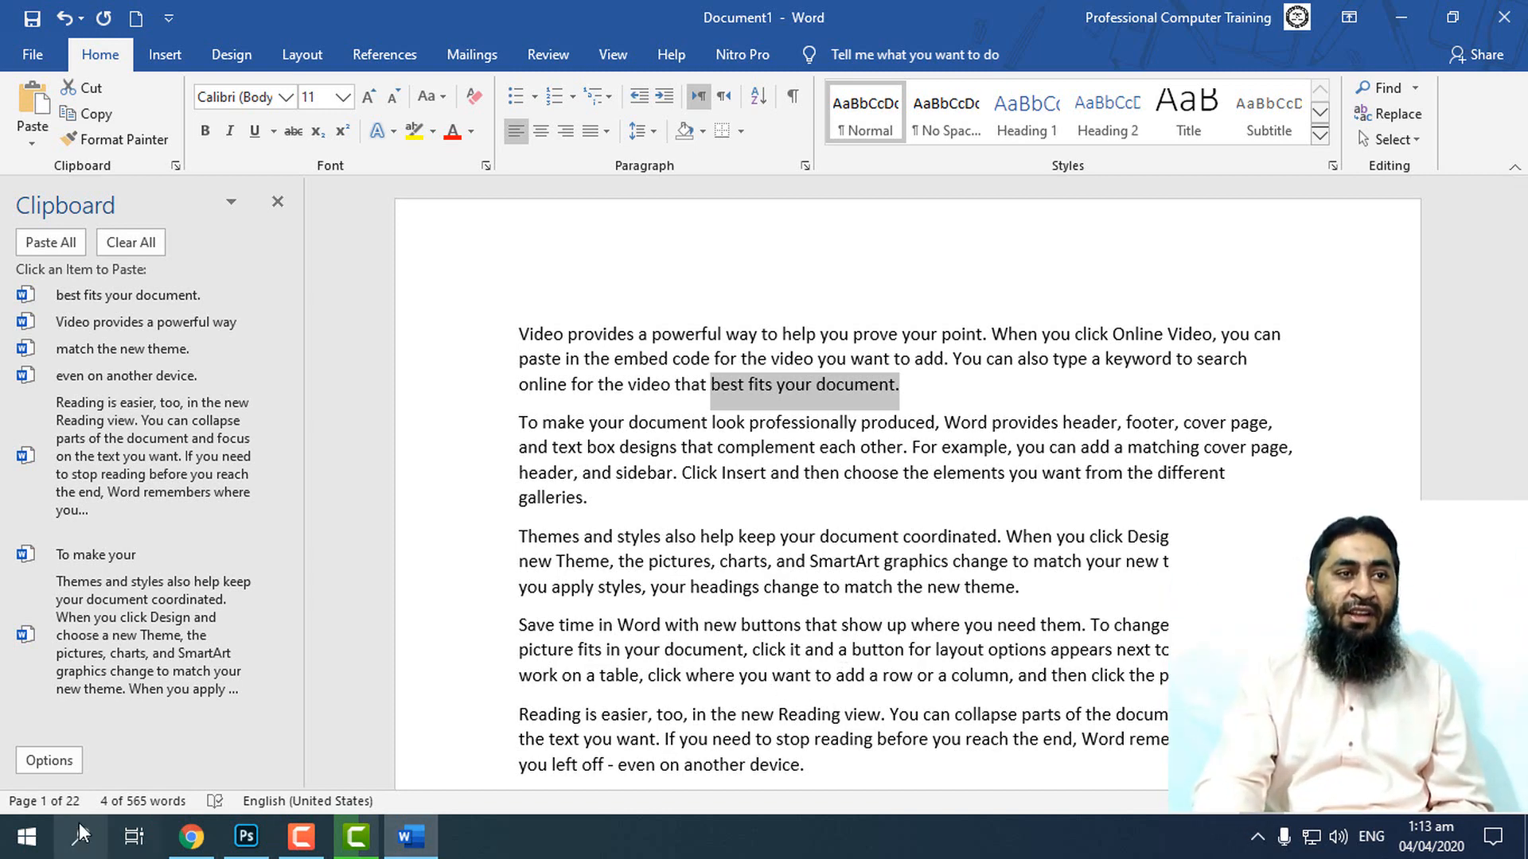
- Turn off Show Office Clipboard Automatically, turn on Show Office Clipboard When Ctrl+C Pressed Twice, and close the pane
click(49, 761)
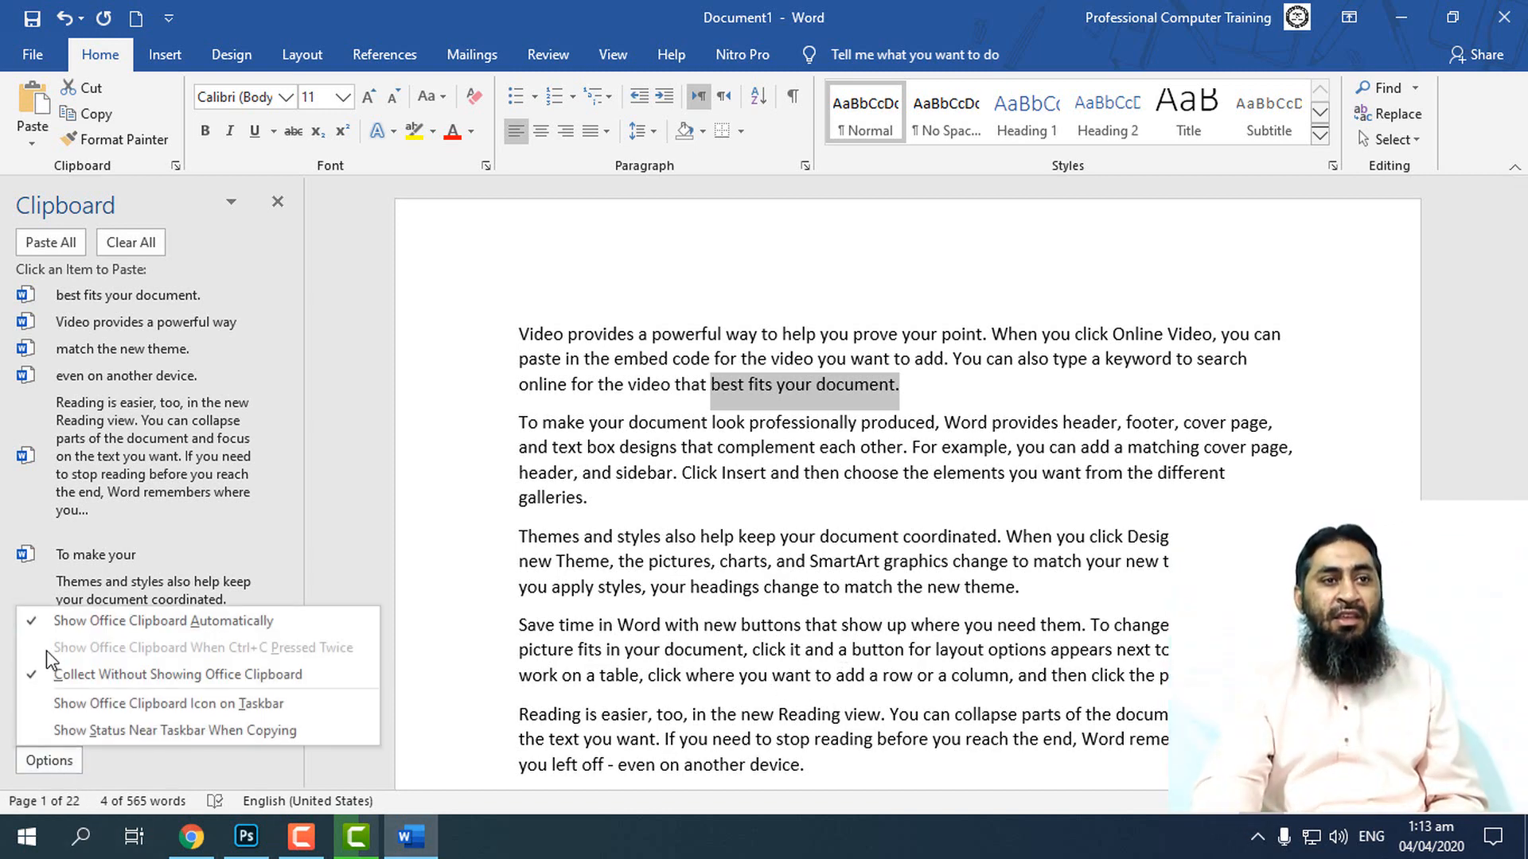
click(49, 628)
click(75, 758)
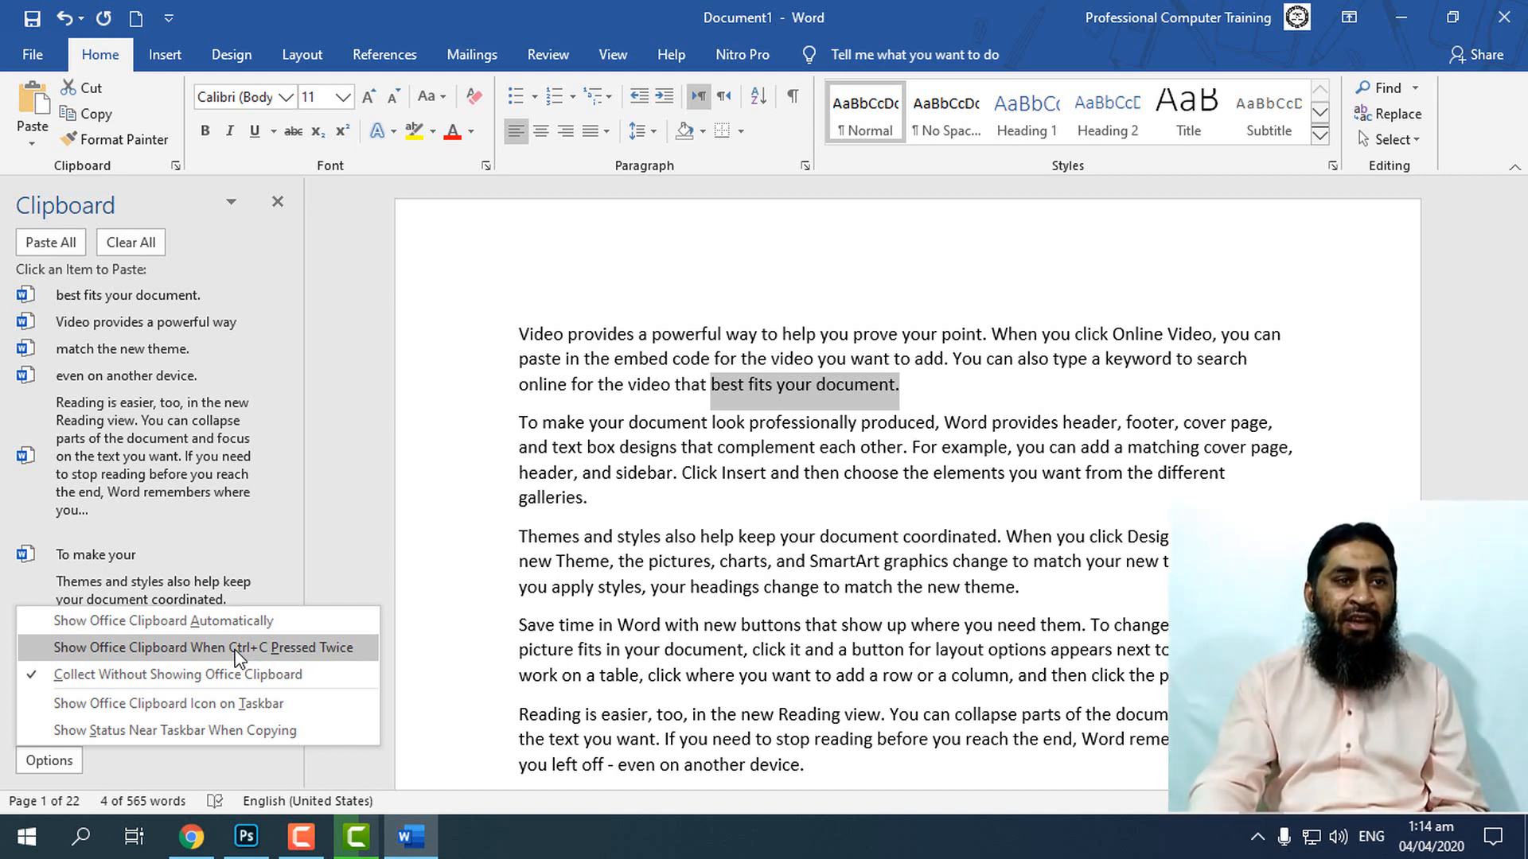
click(183, 650)
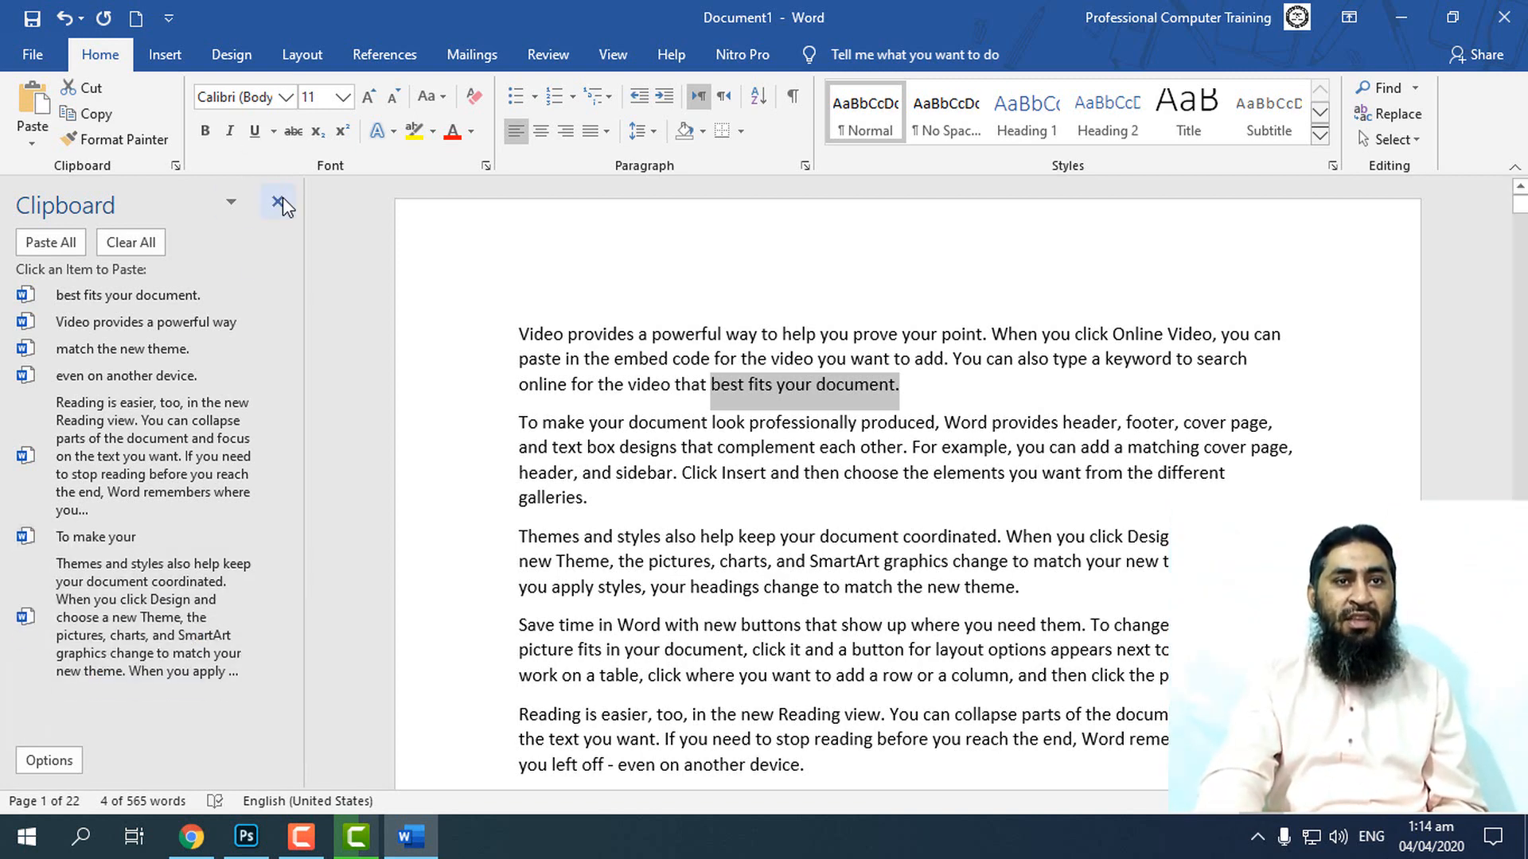
click(278, 202)
- Copy the end of the second paragraph, from "header, and sidebar." to "galleries.", twice in succession to bring up the Office Clipboard
click(731, 471)
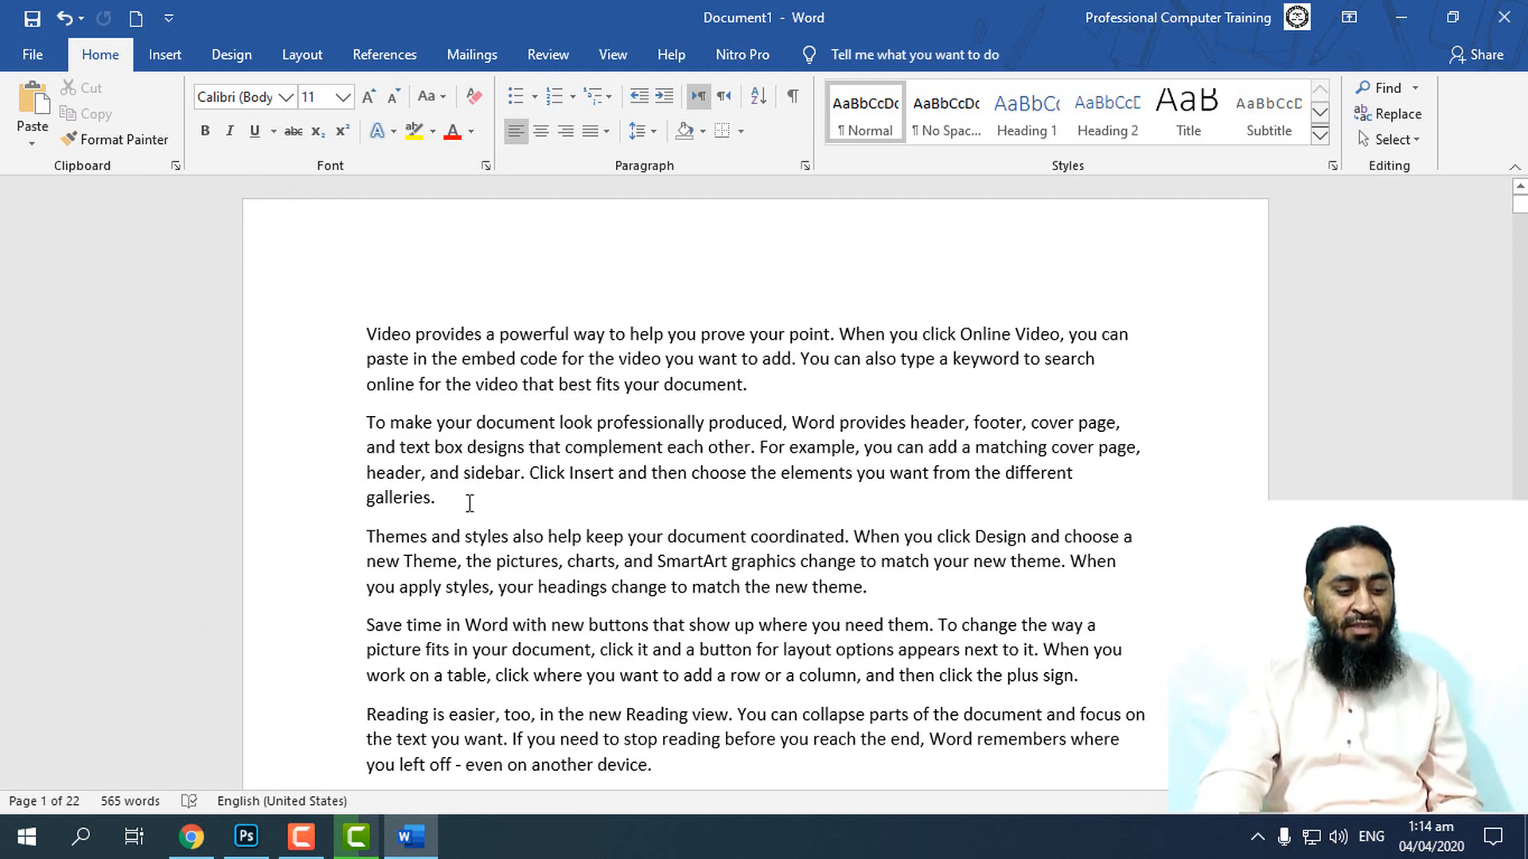
drag(470, 502, 360, 473)
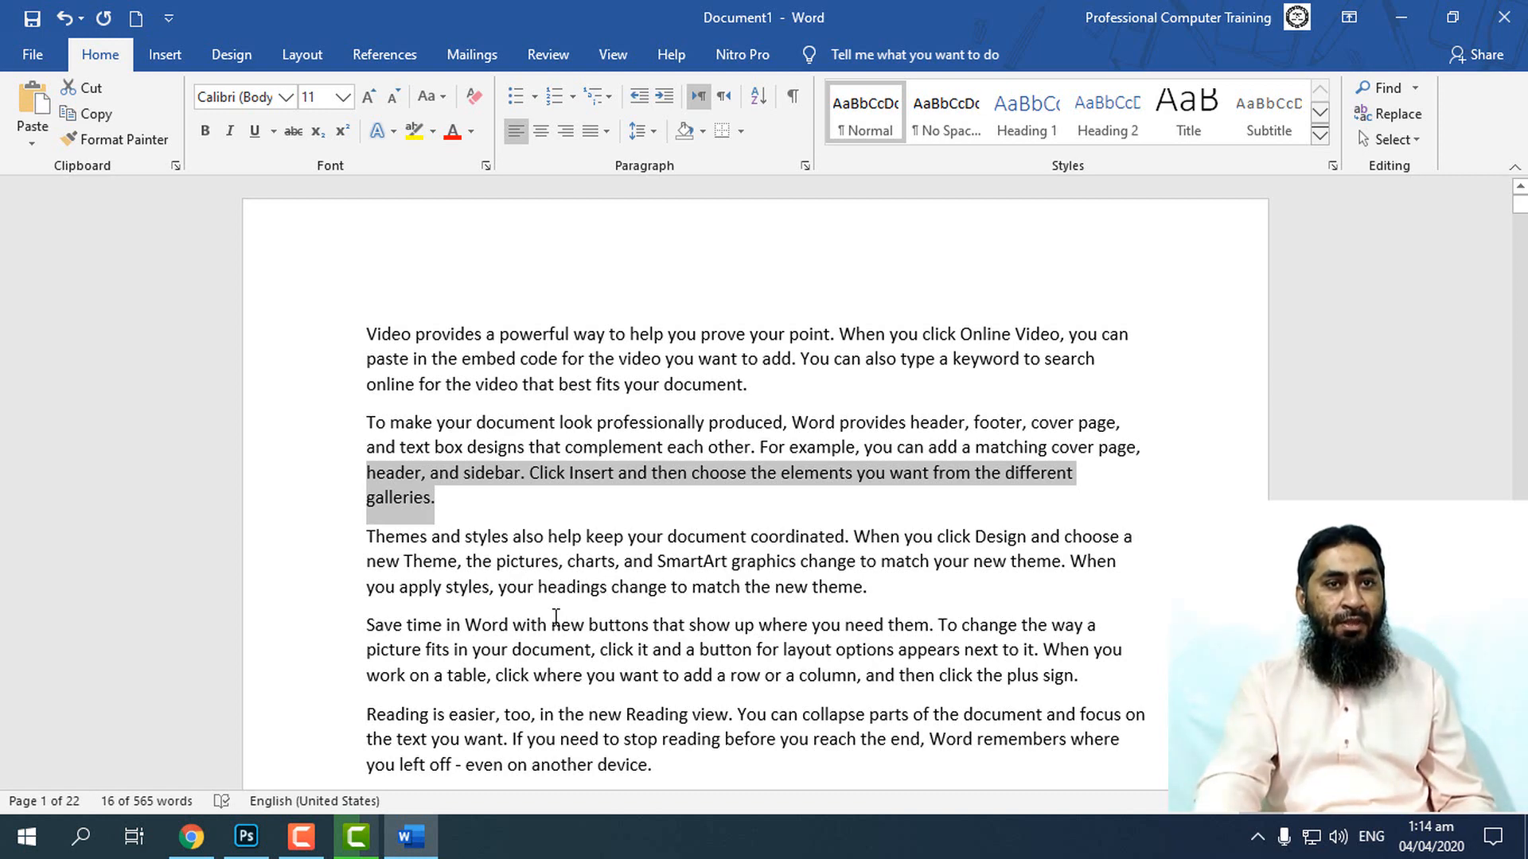
key(ctrl+c)
key(ctrl+c)
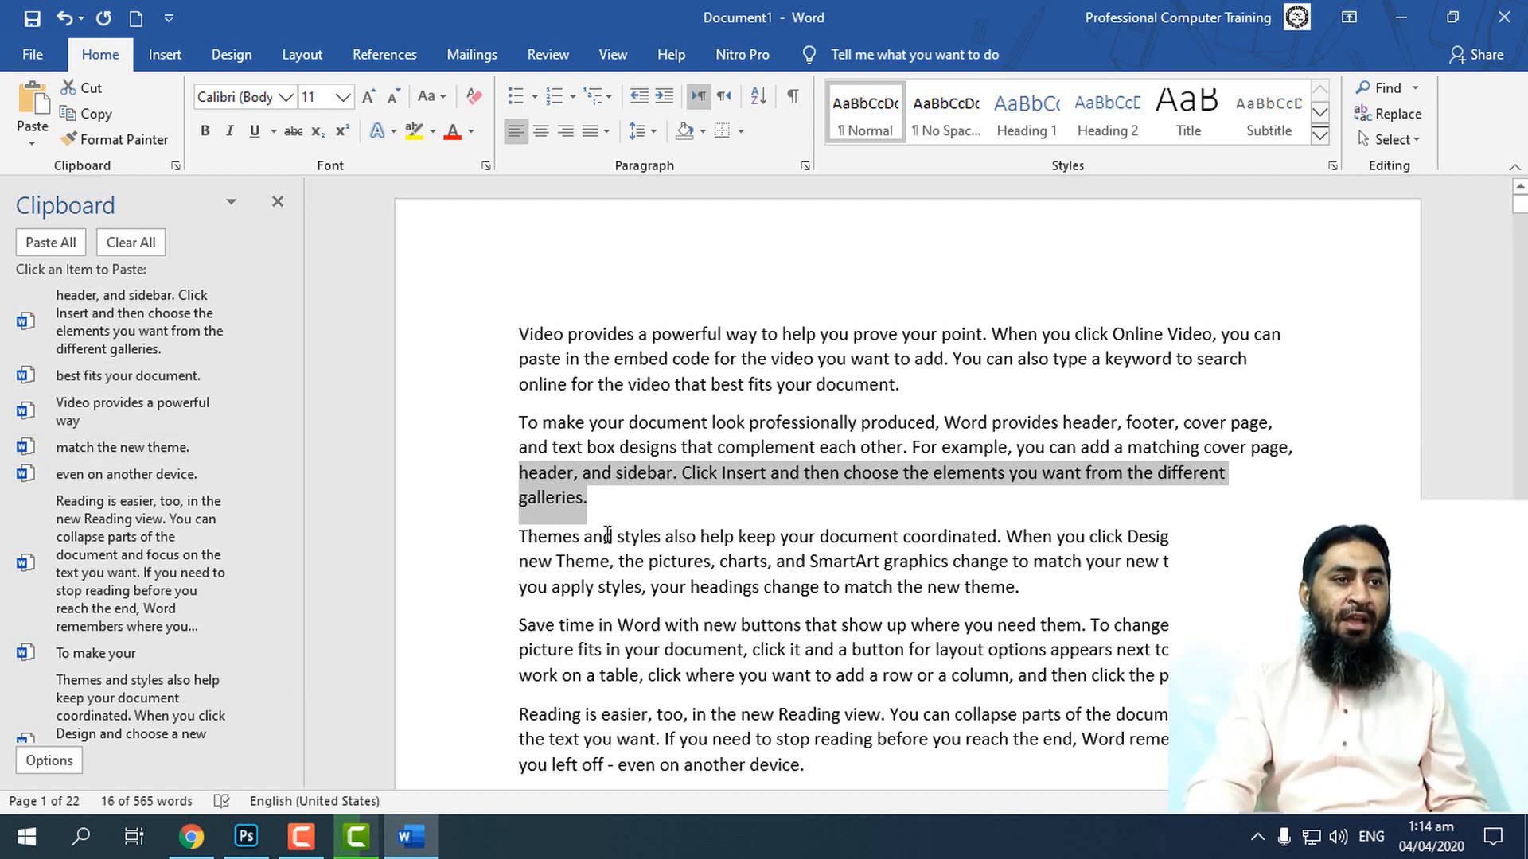
- Turn off Show Office Clipboard When Ctrl+C Pressed Twice, turn on Show Office Clipboard Icon on Taskbar, and close the pane
click(37, 767)
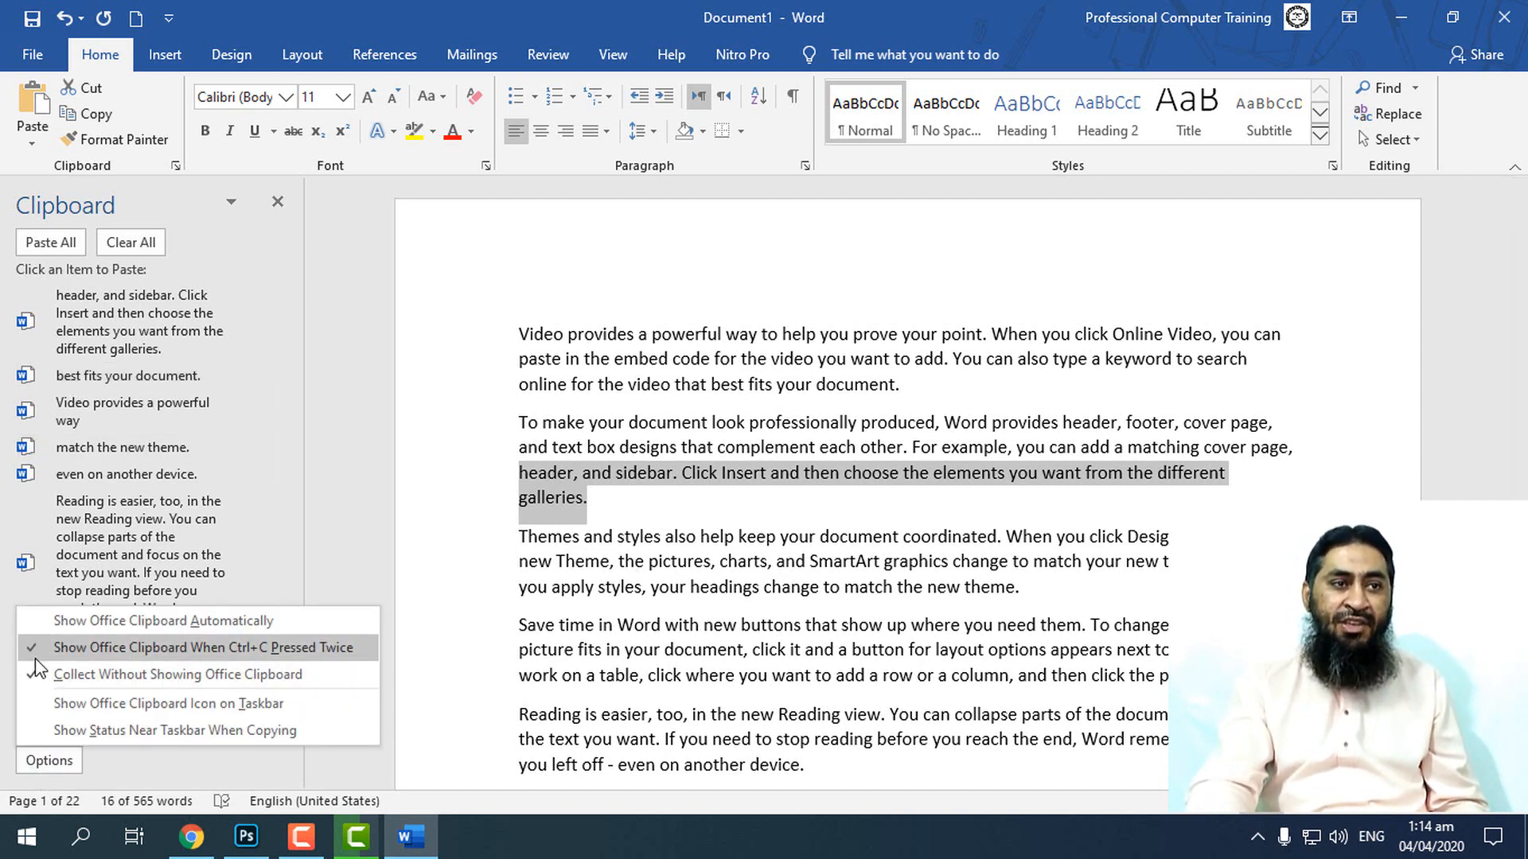
click(35, 648)
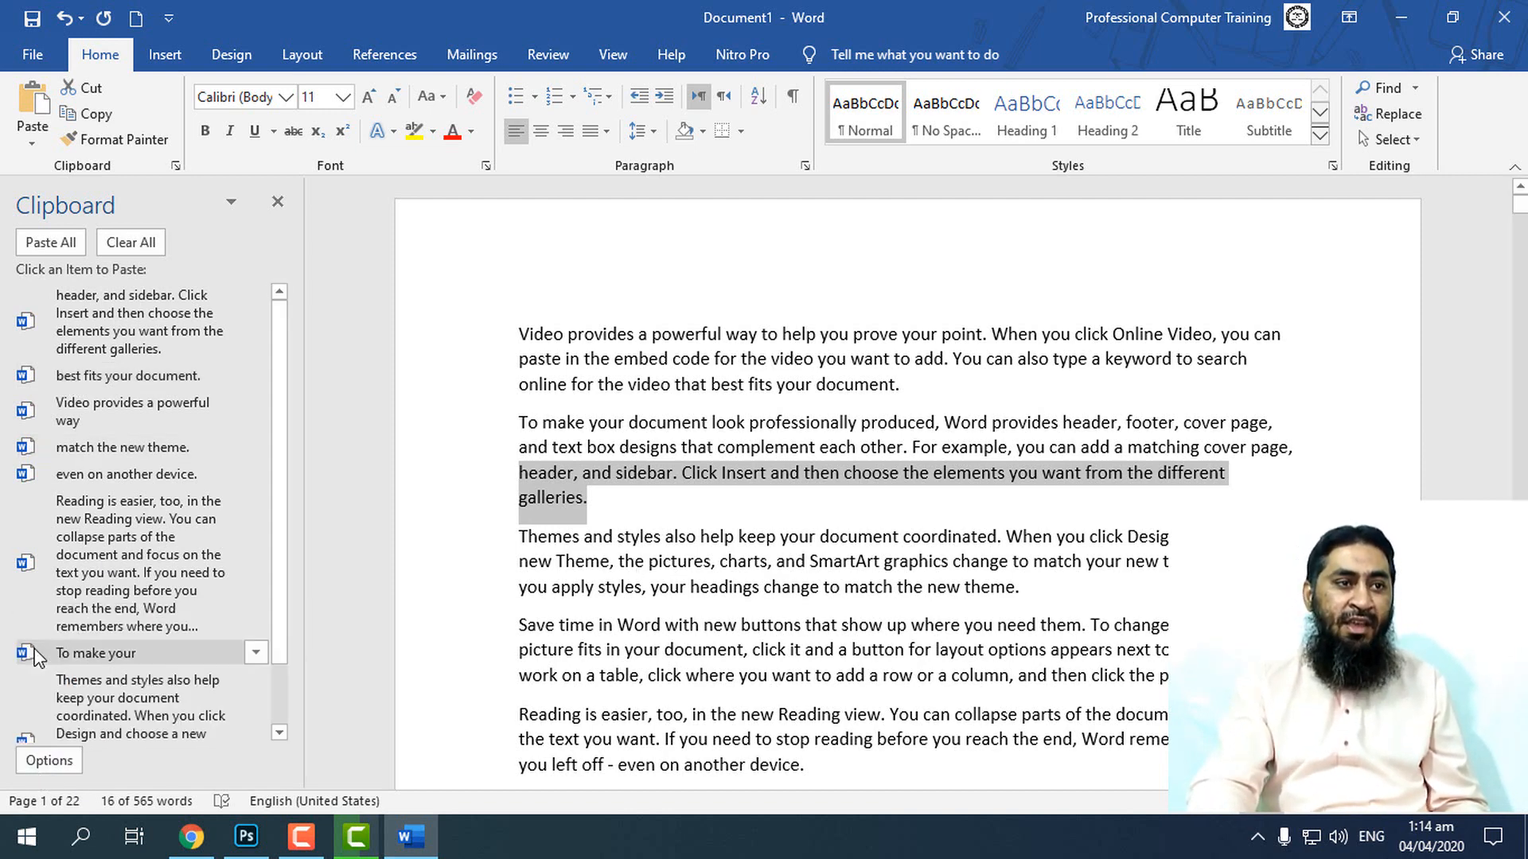
click(40, 761)
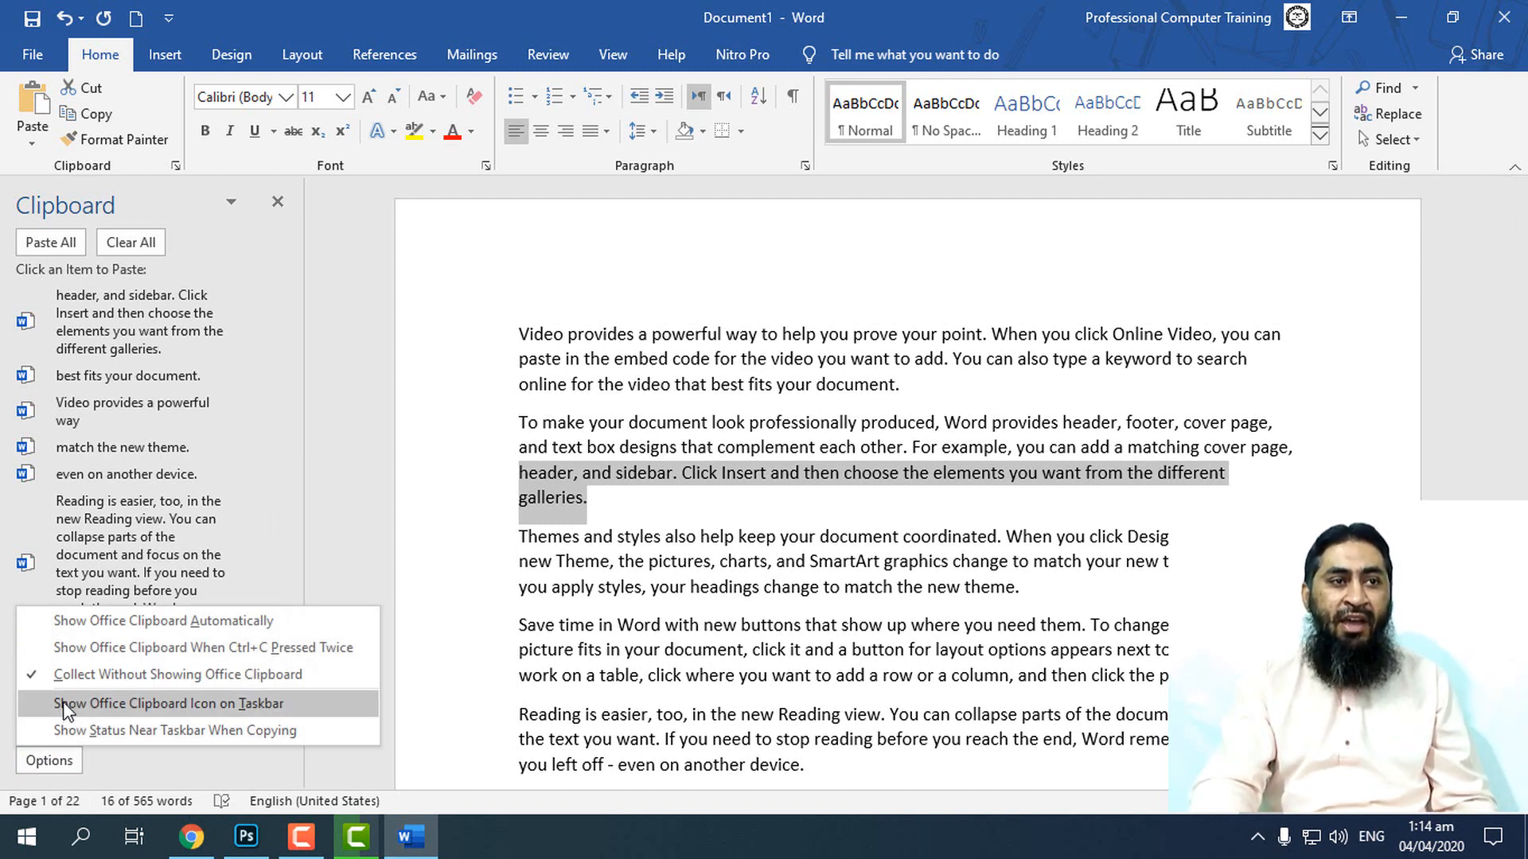
click(64, 704)
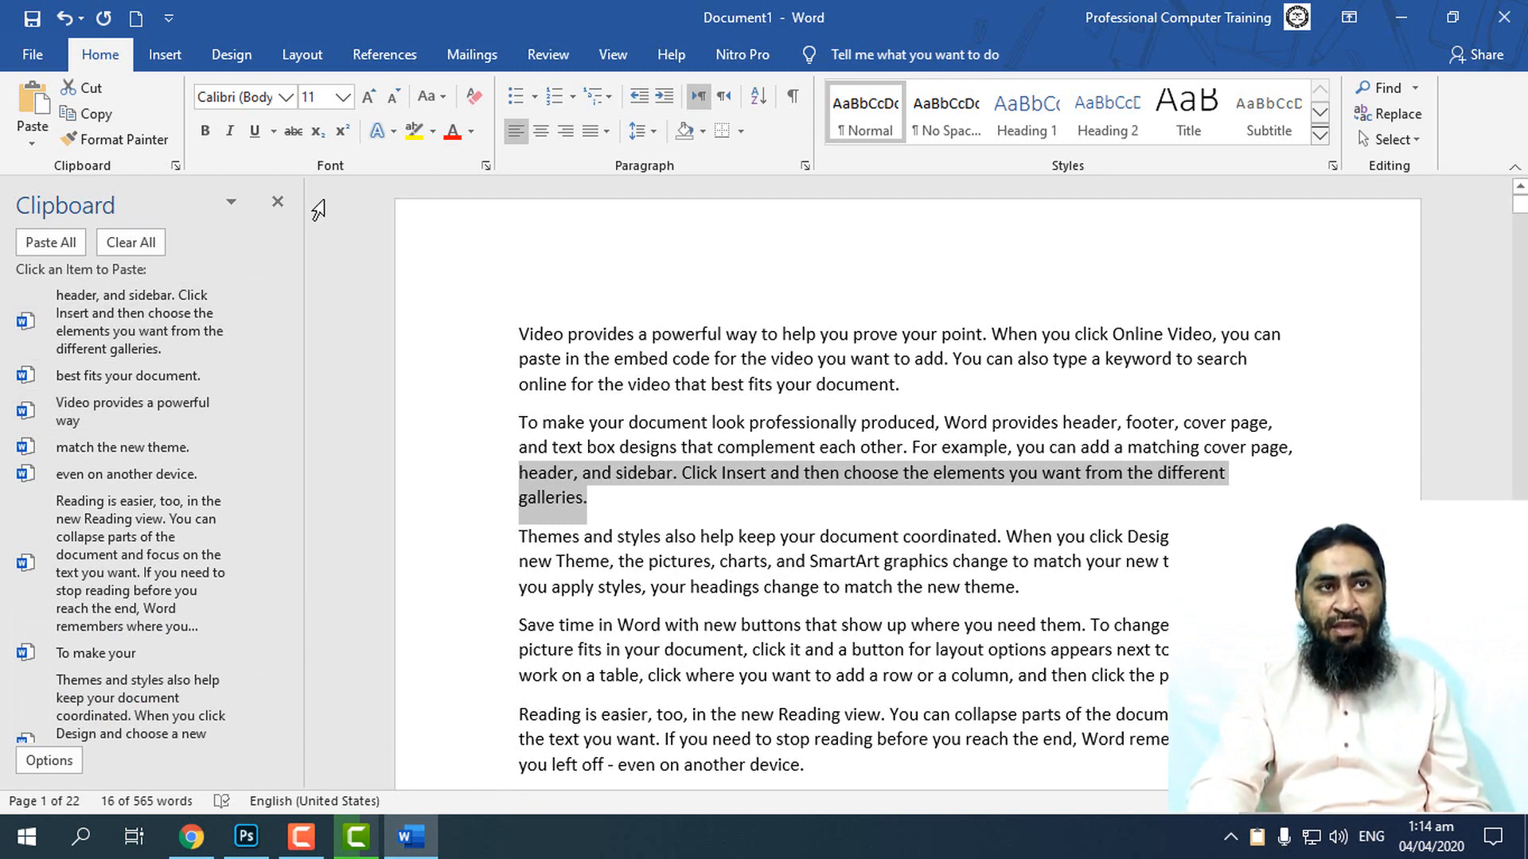
click(278, 202)
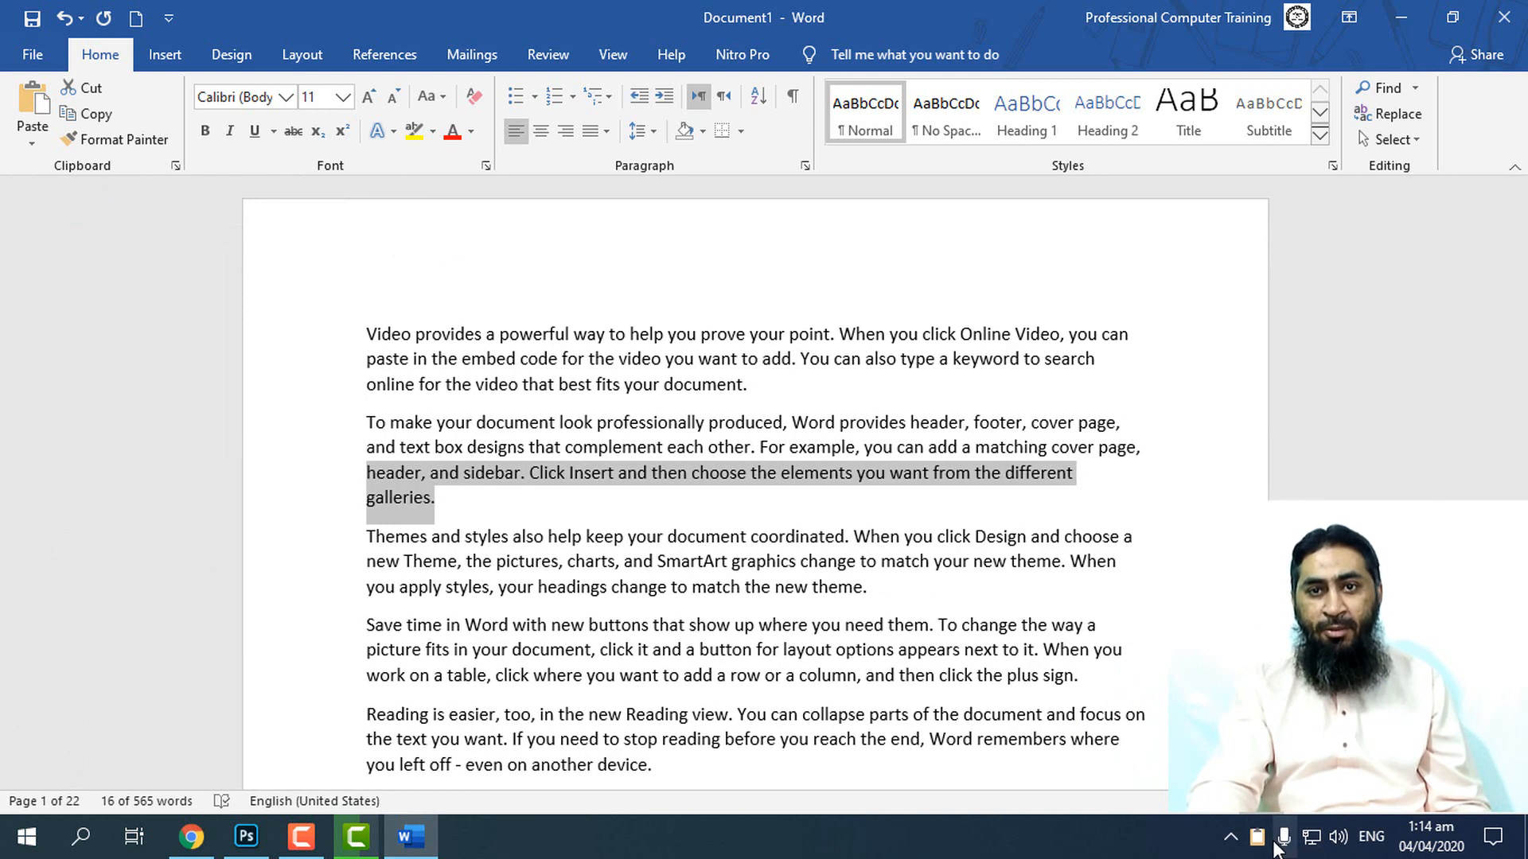
- Check the taskbar's clipboard icon and copy the fourth paragraph's text from "picture fits in your document" to "plus sign."
click(1259, 846)
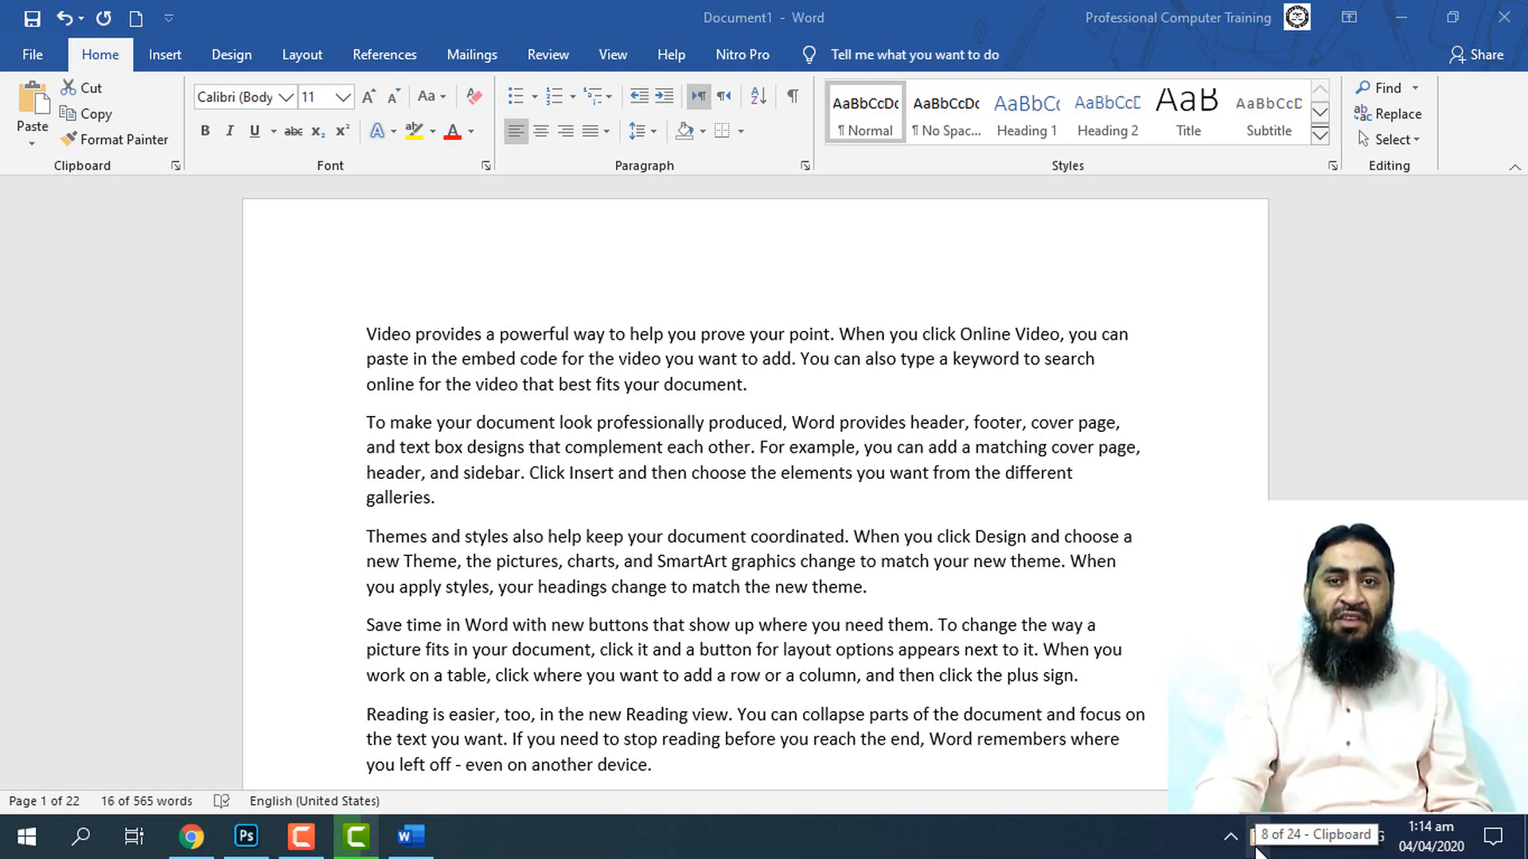
click(751, 683)
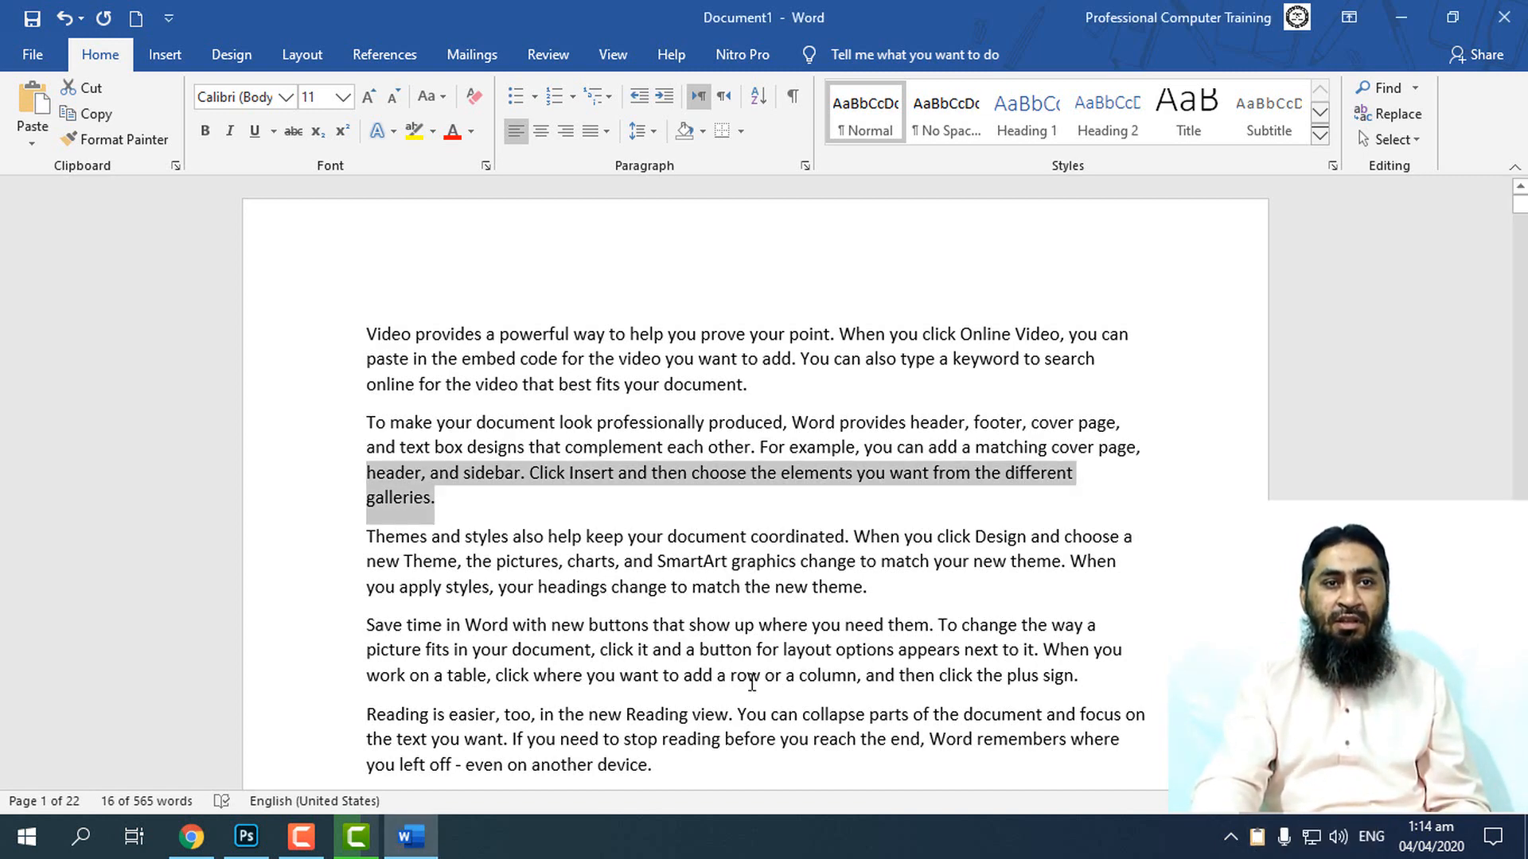
drag(620, 669, 388, 652)
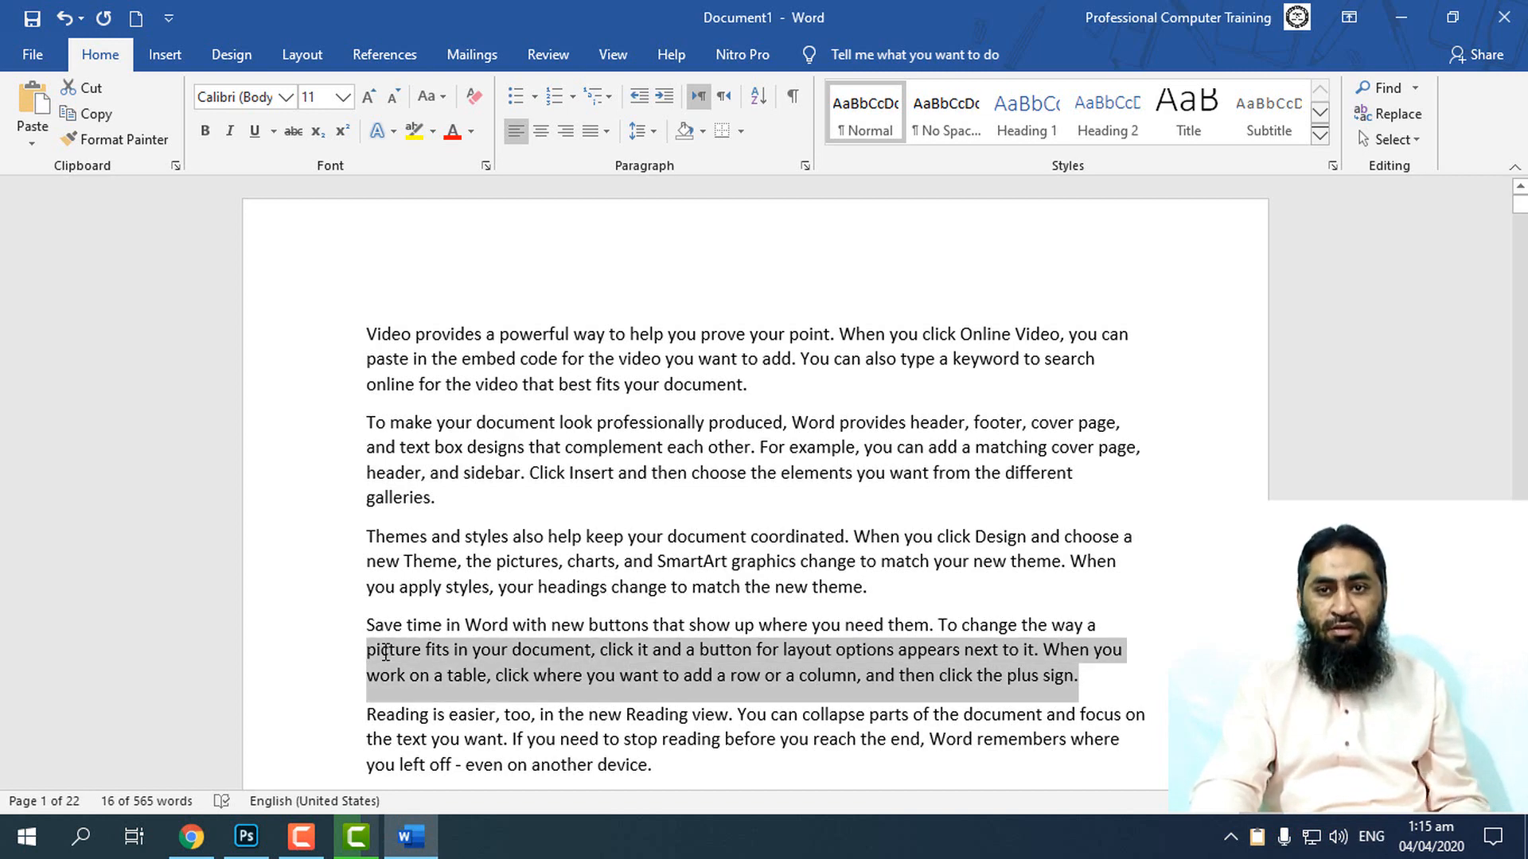
click(1267, 836)
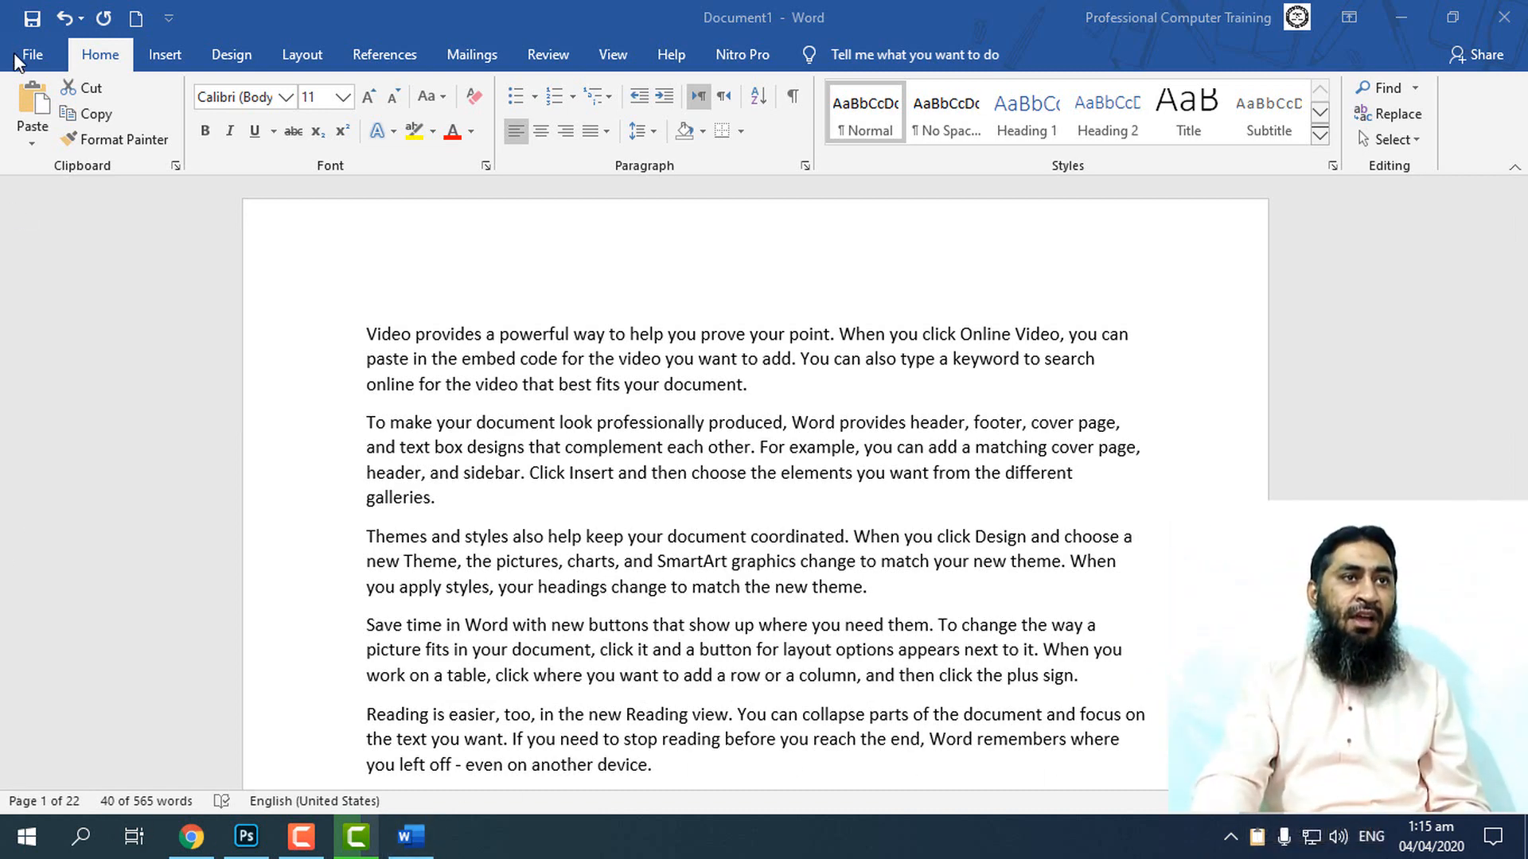
- Reopen the Office Clipboard, turn off Show Office Clipboard Icon on Taskbar, and turn on Show Status Near Taskbar When Copying
click(175, 166)
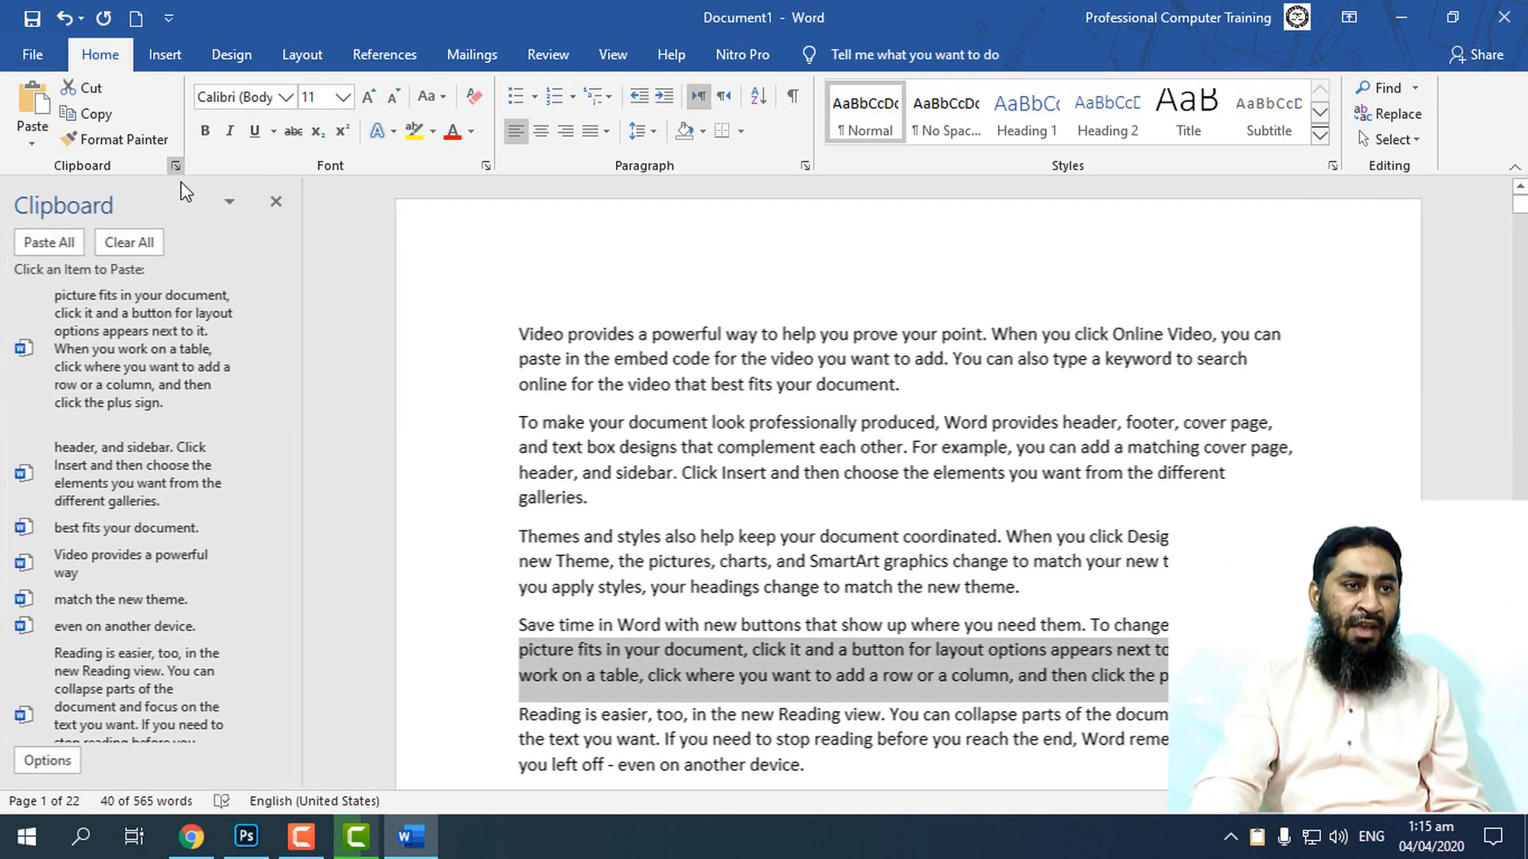
click(46, 762)
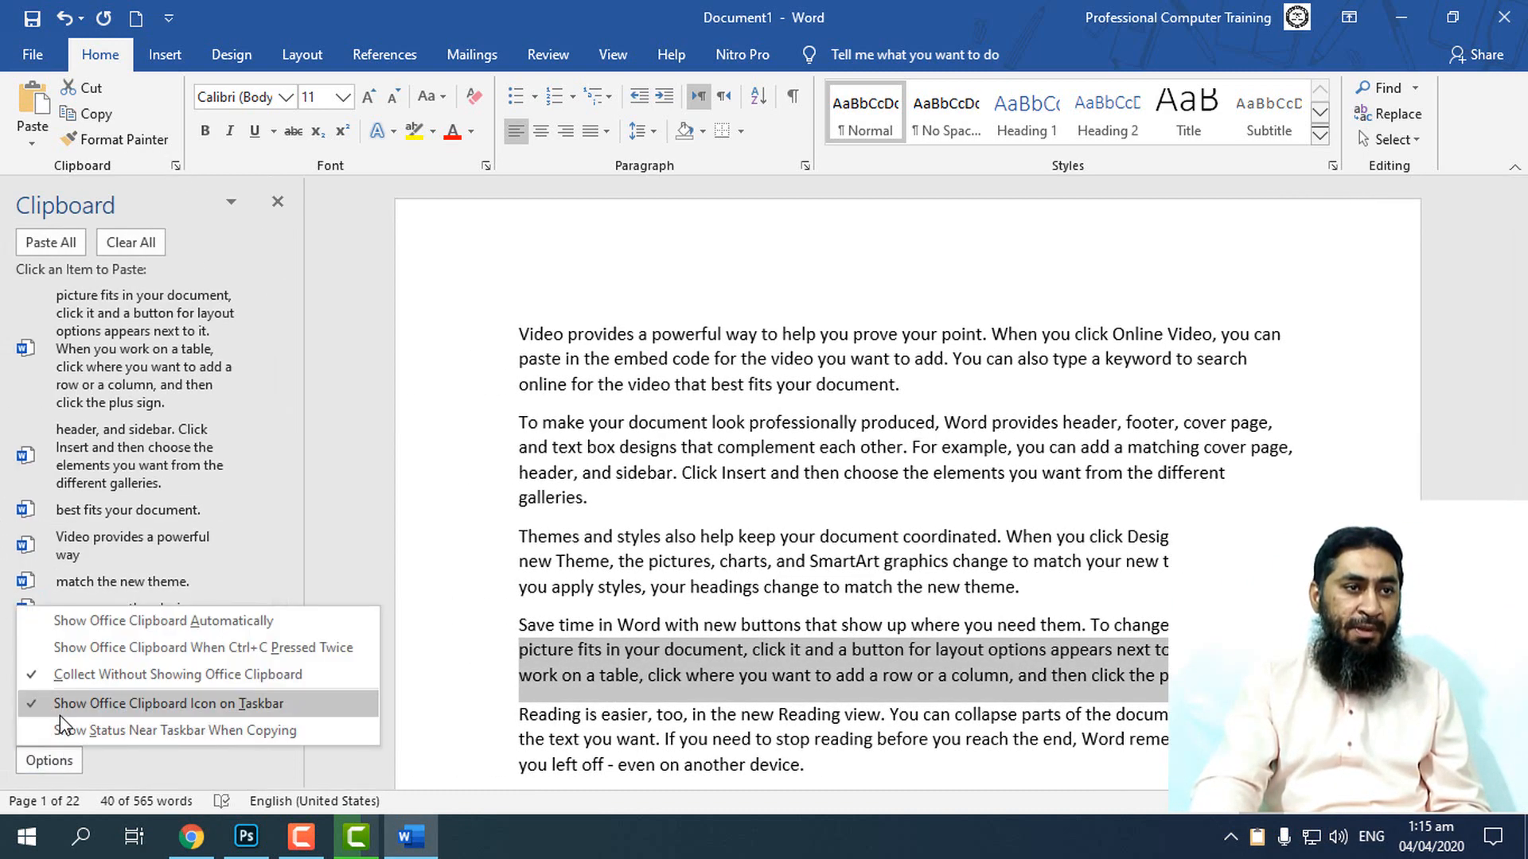
click(45, 716)
click(45, 752)
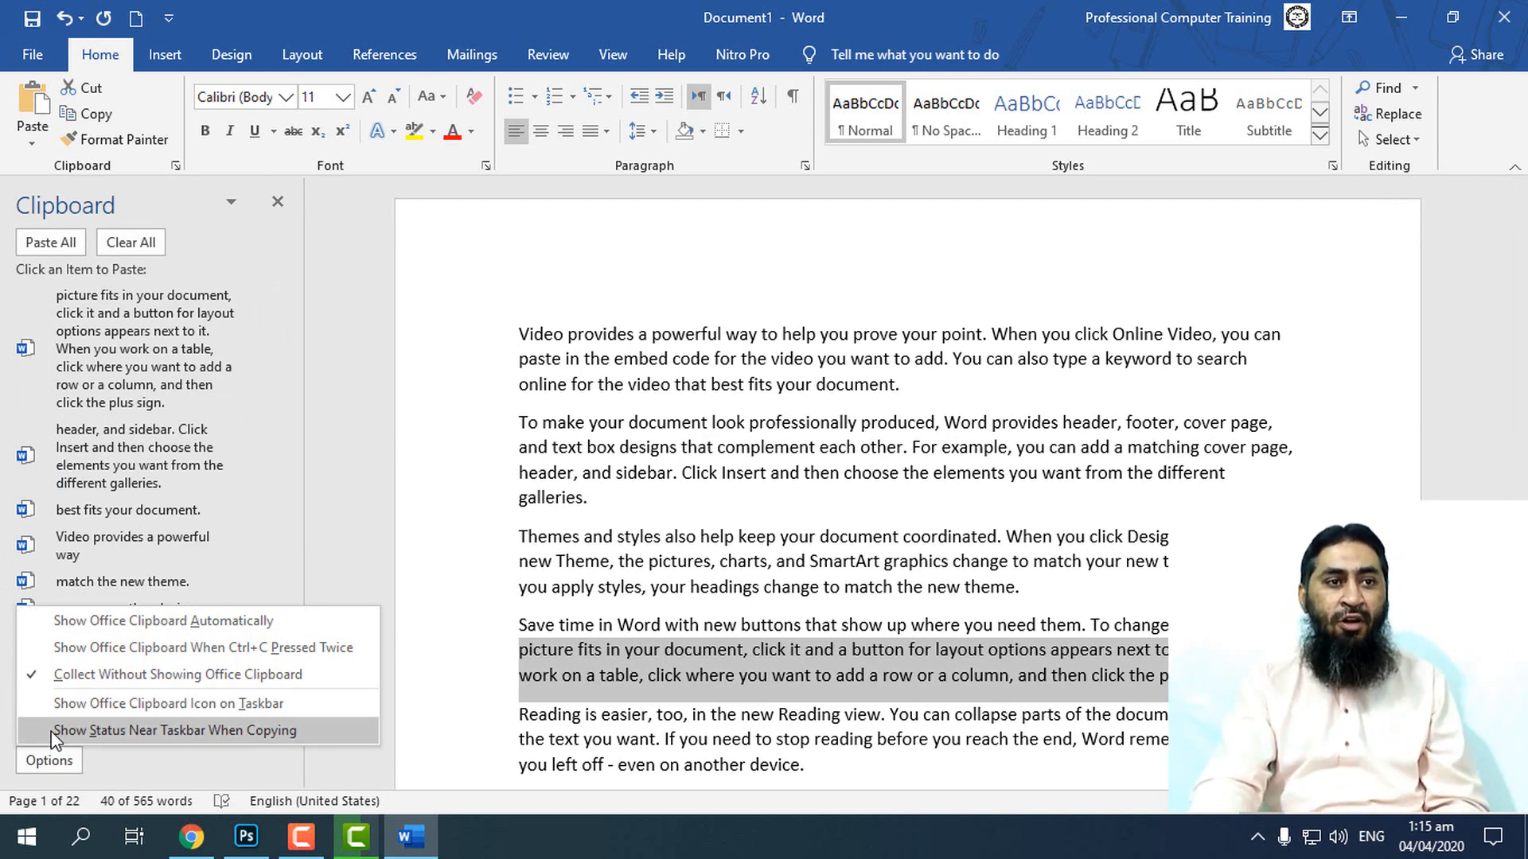
click(50, 731)
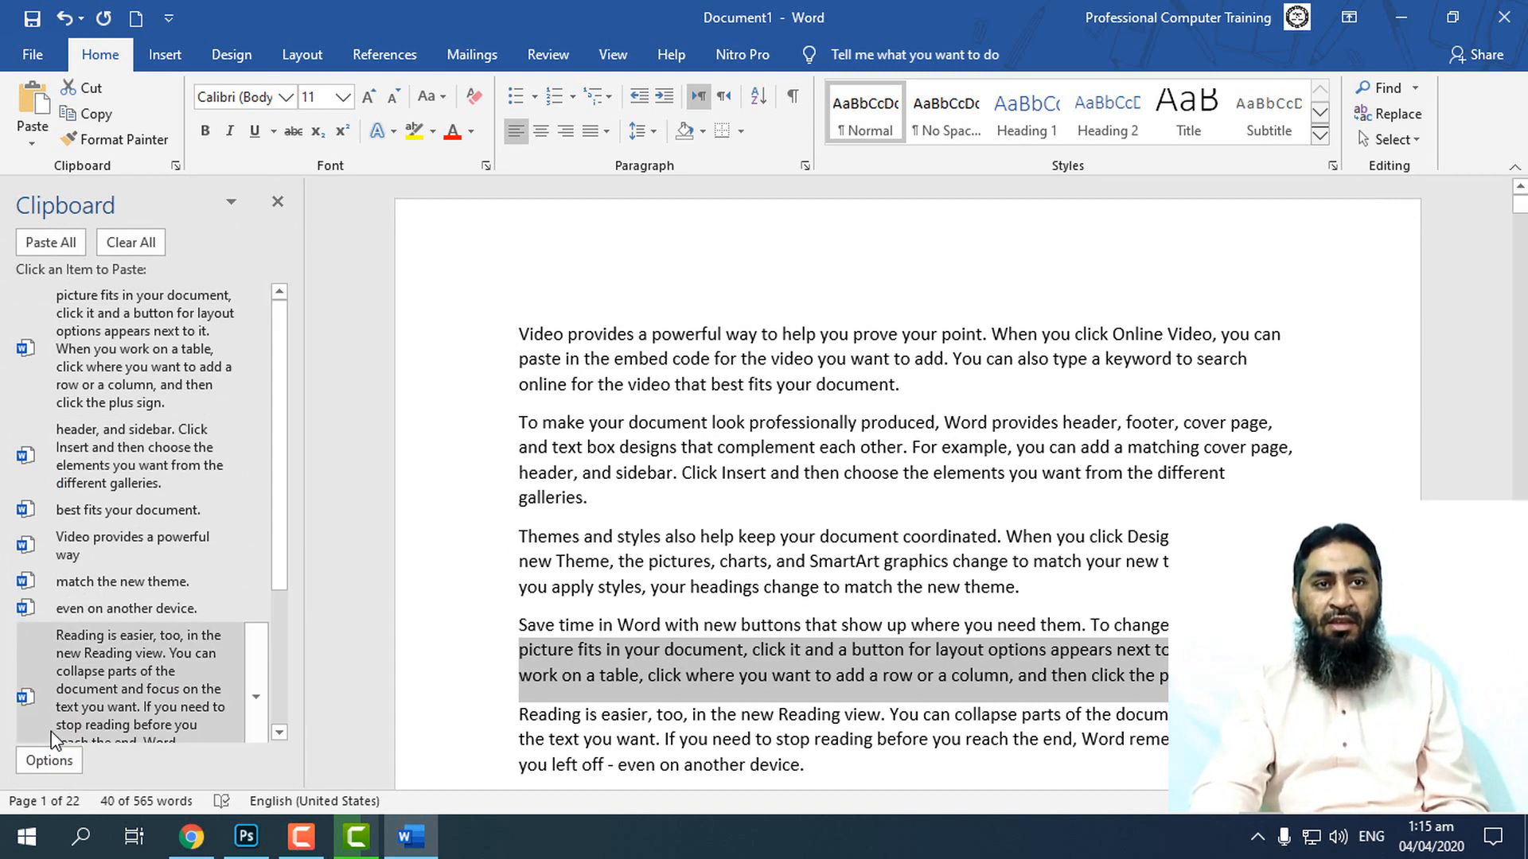
- Close the Office Clipboard, copy the first two paragraphs together, and copy the third and fourth paragraphs as another item
click(736, 603)
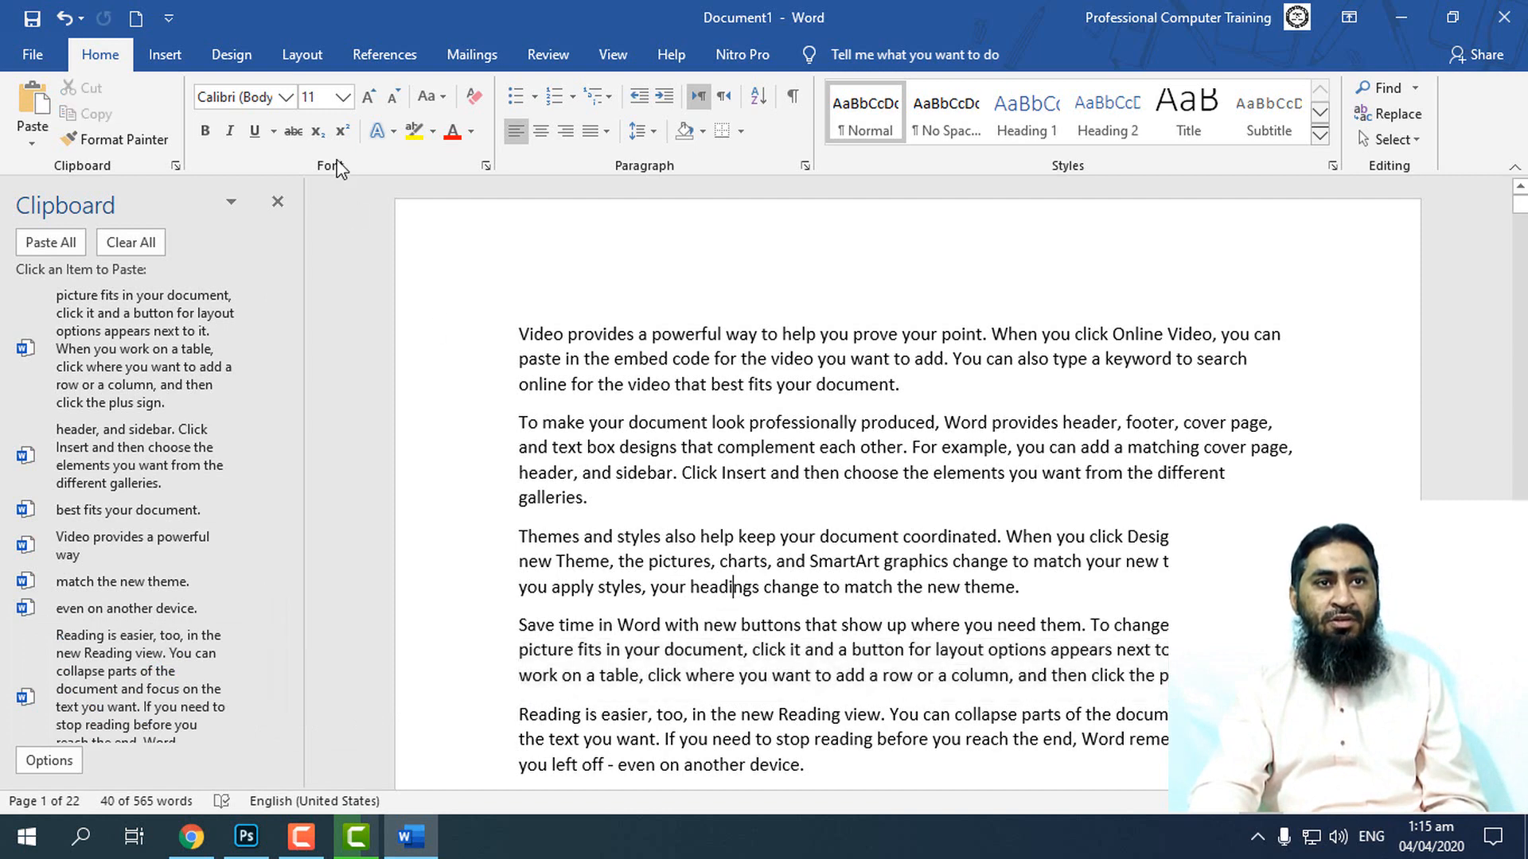
click(277, 201)
drag(554, 494, 350, 334)
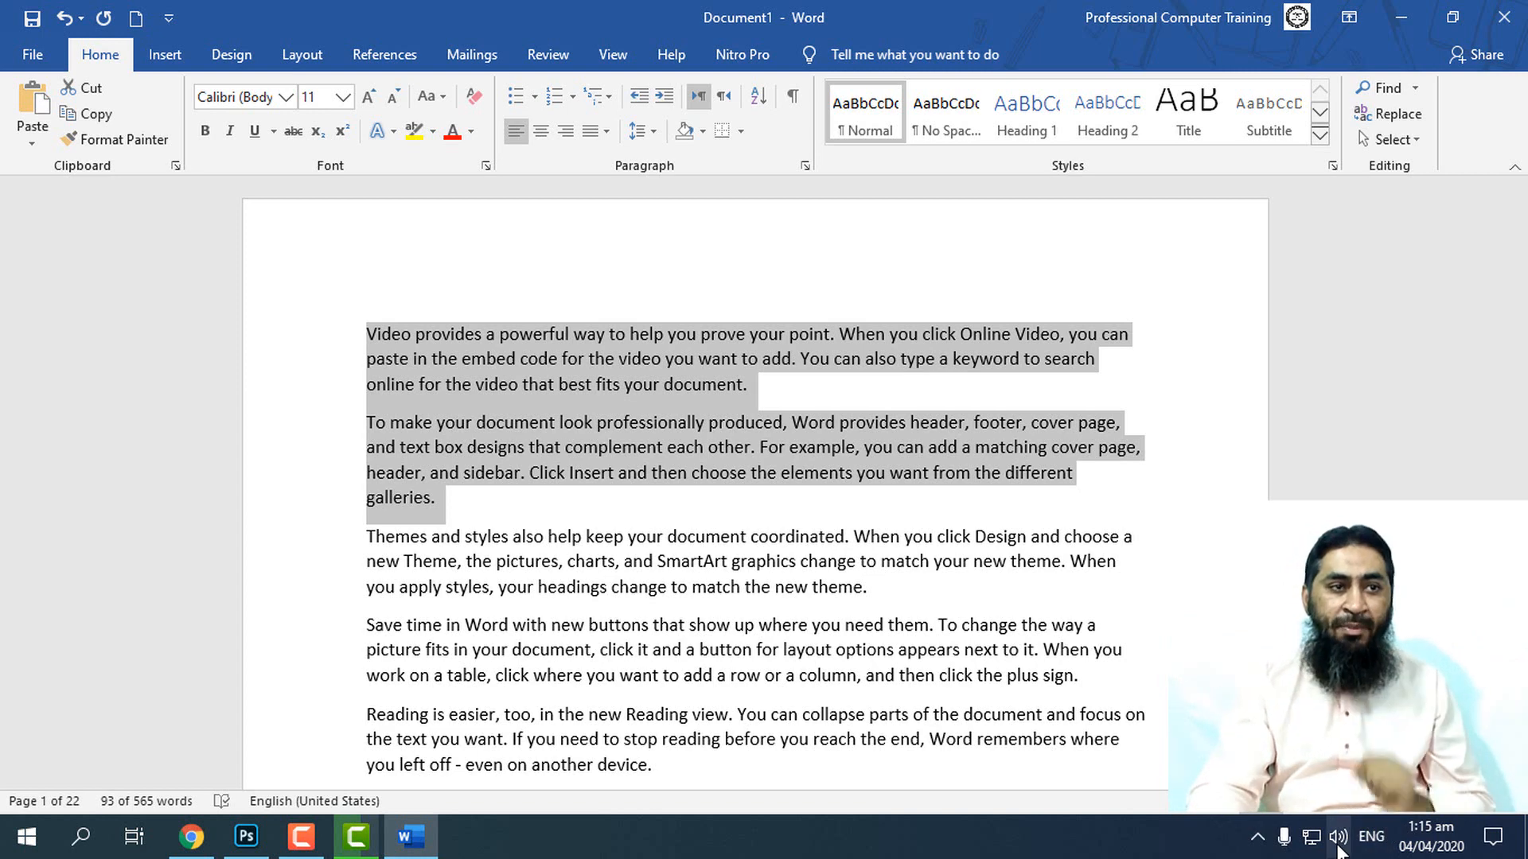
click(509, 720)
drag(1091, 689, 366, 537)
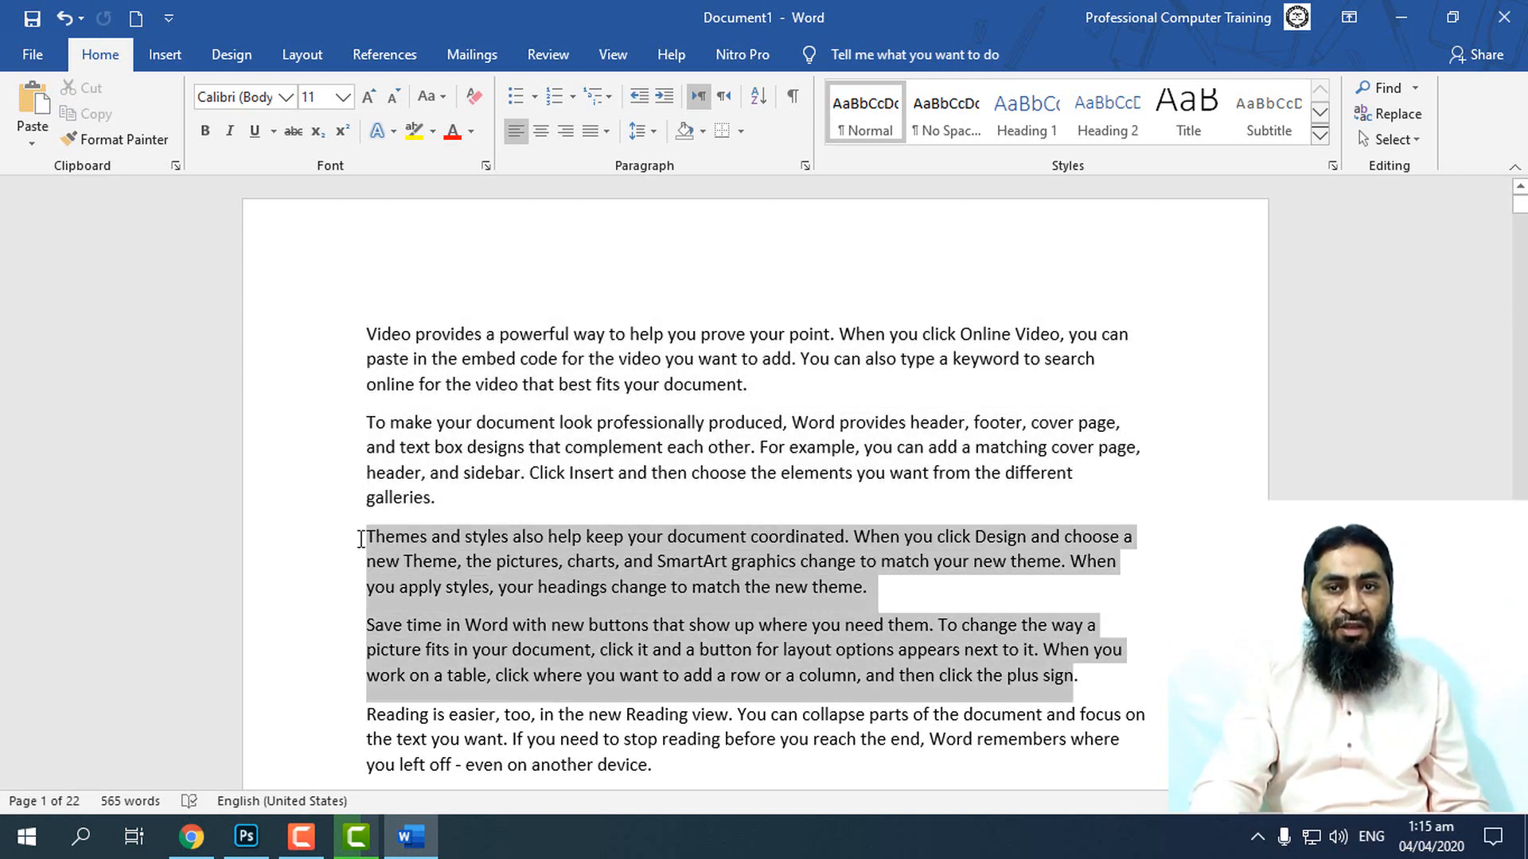
- Reopen the Office Clipboard and turn off Show Status Near Taskbar When Copying
click(175, 165)
click(44, 760)
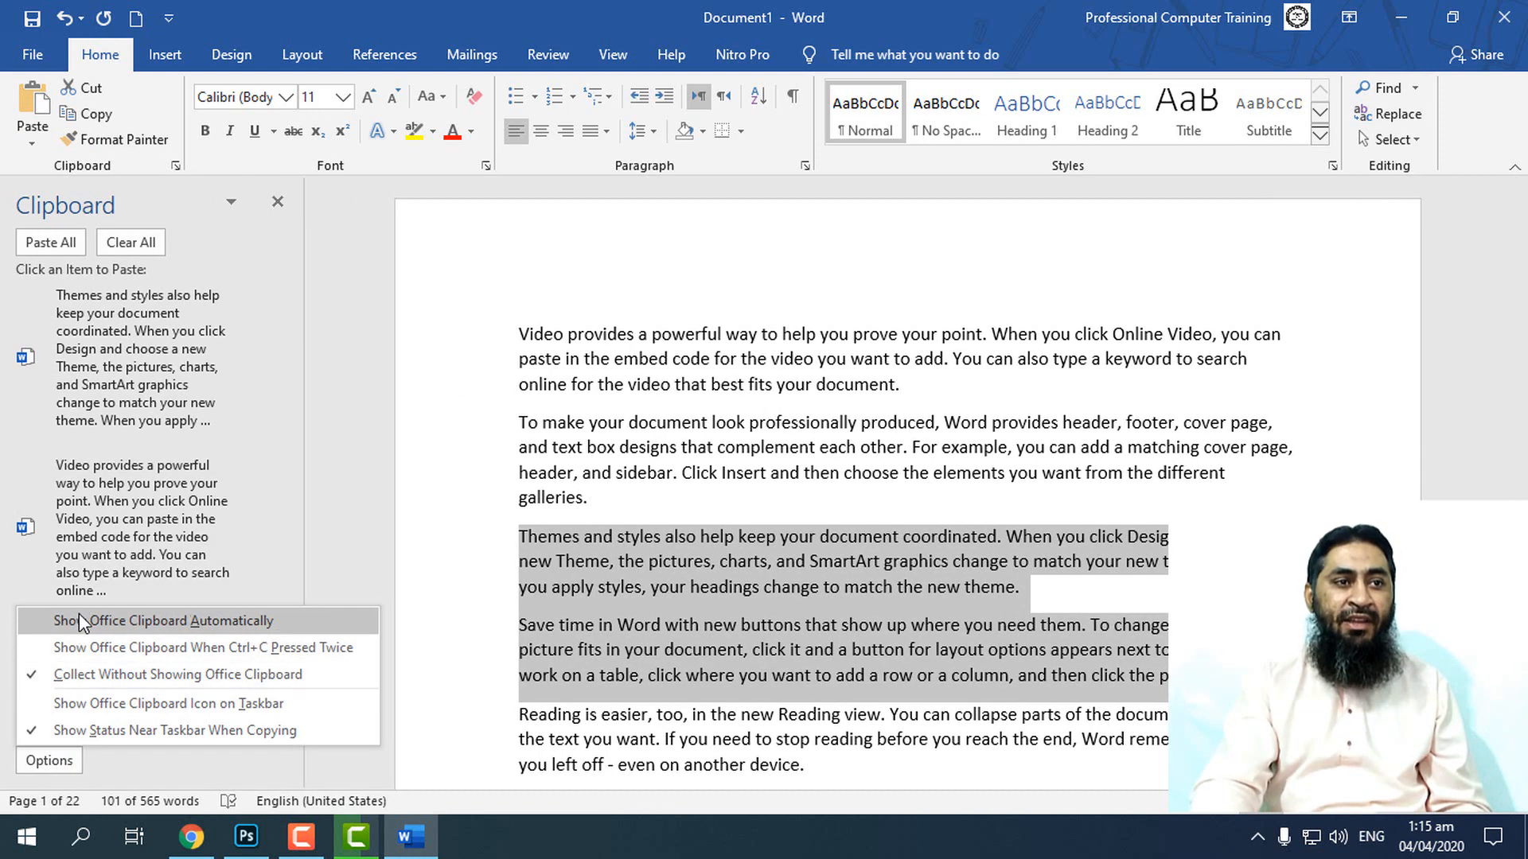
click(88, 730)
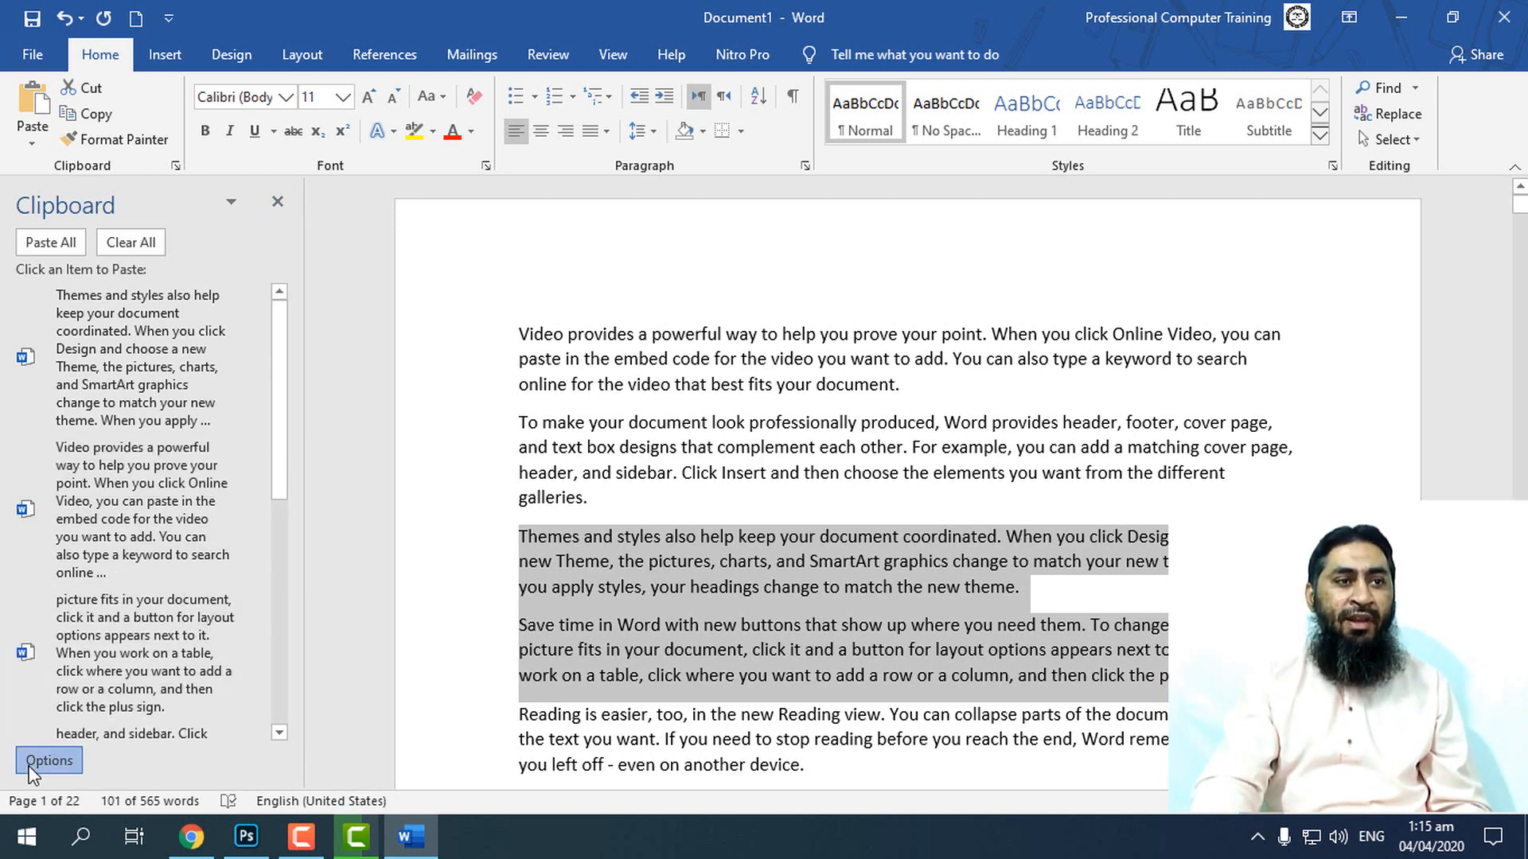
- Toggle the option Collect Without Showing Office Clipboard and close the pane
click(48, 760)
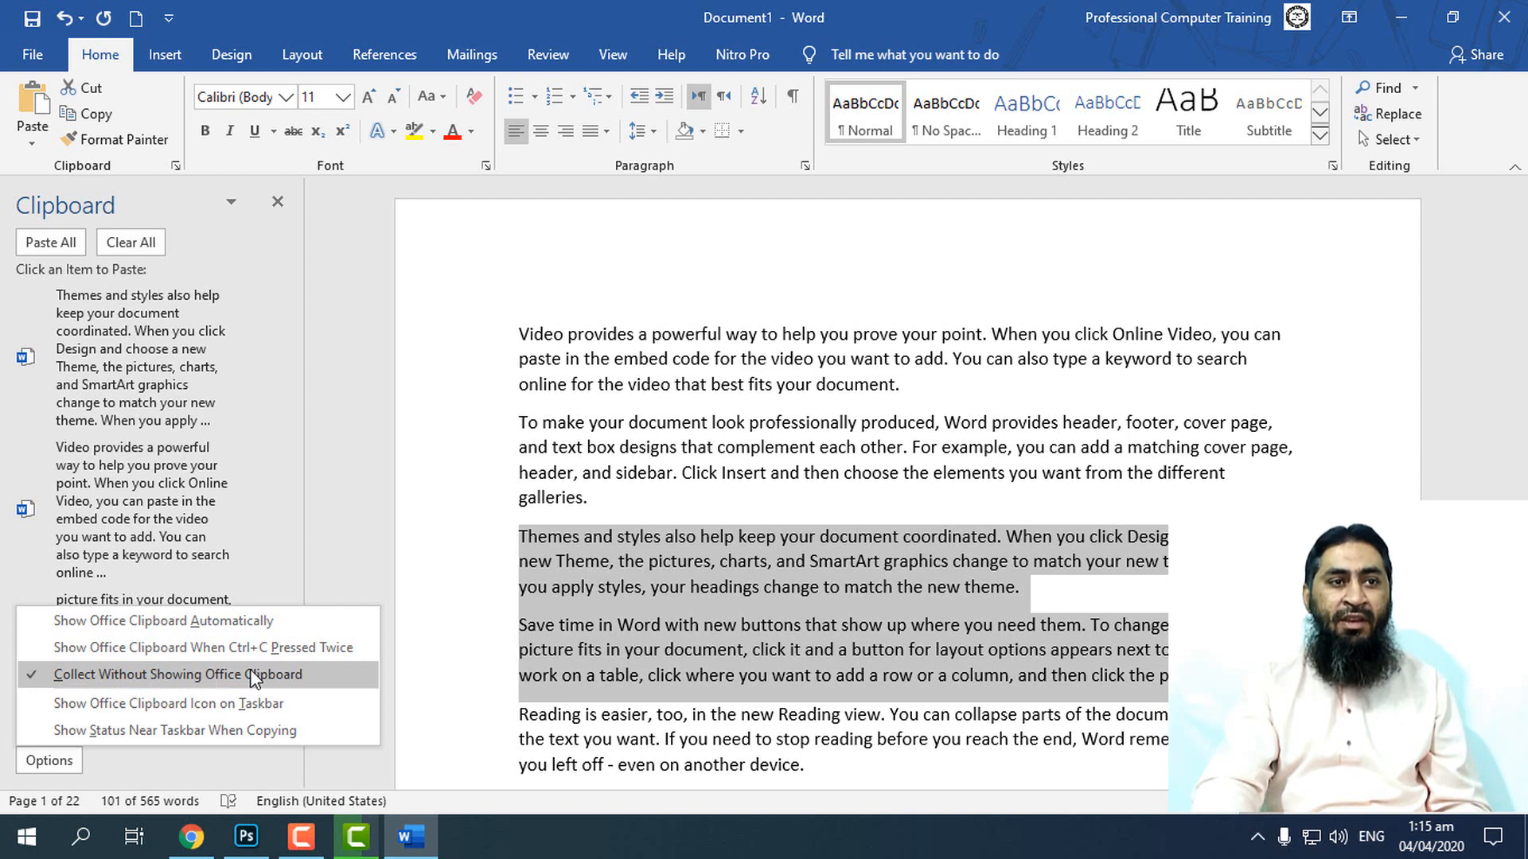
click(306, 674)
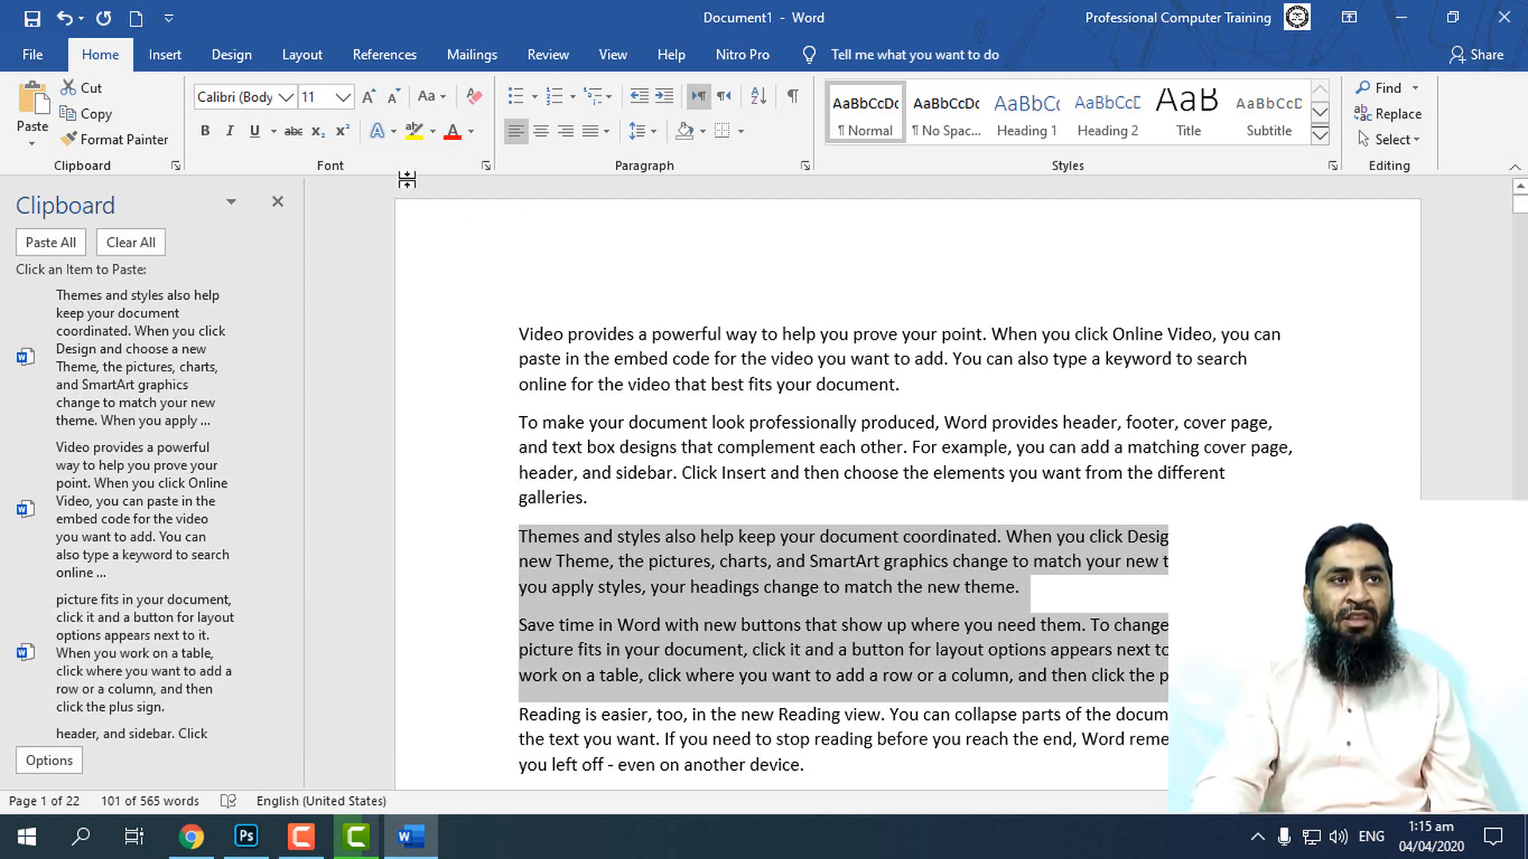
click(279, 202)
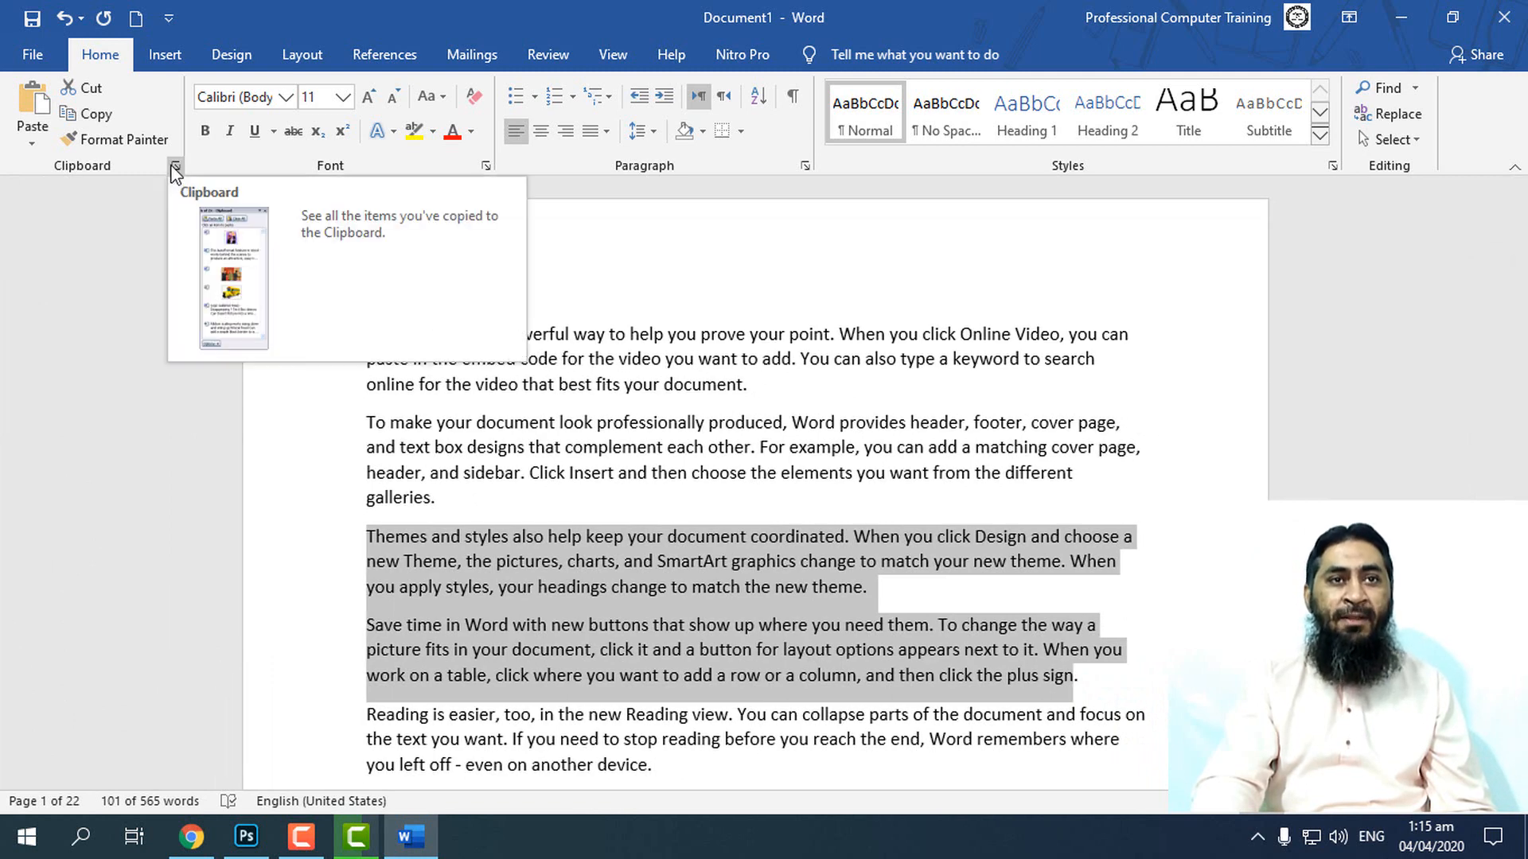
- Clear the text selection, reopen the Office Clipboard to look over the collected items, and close the pane
click(683, 384)
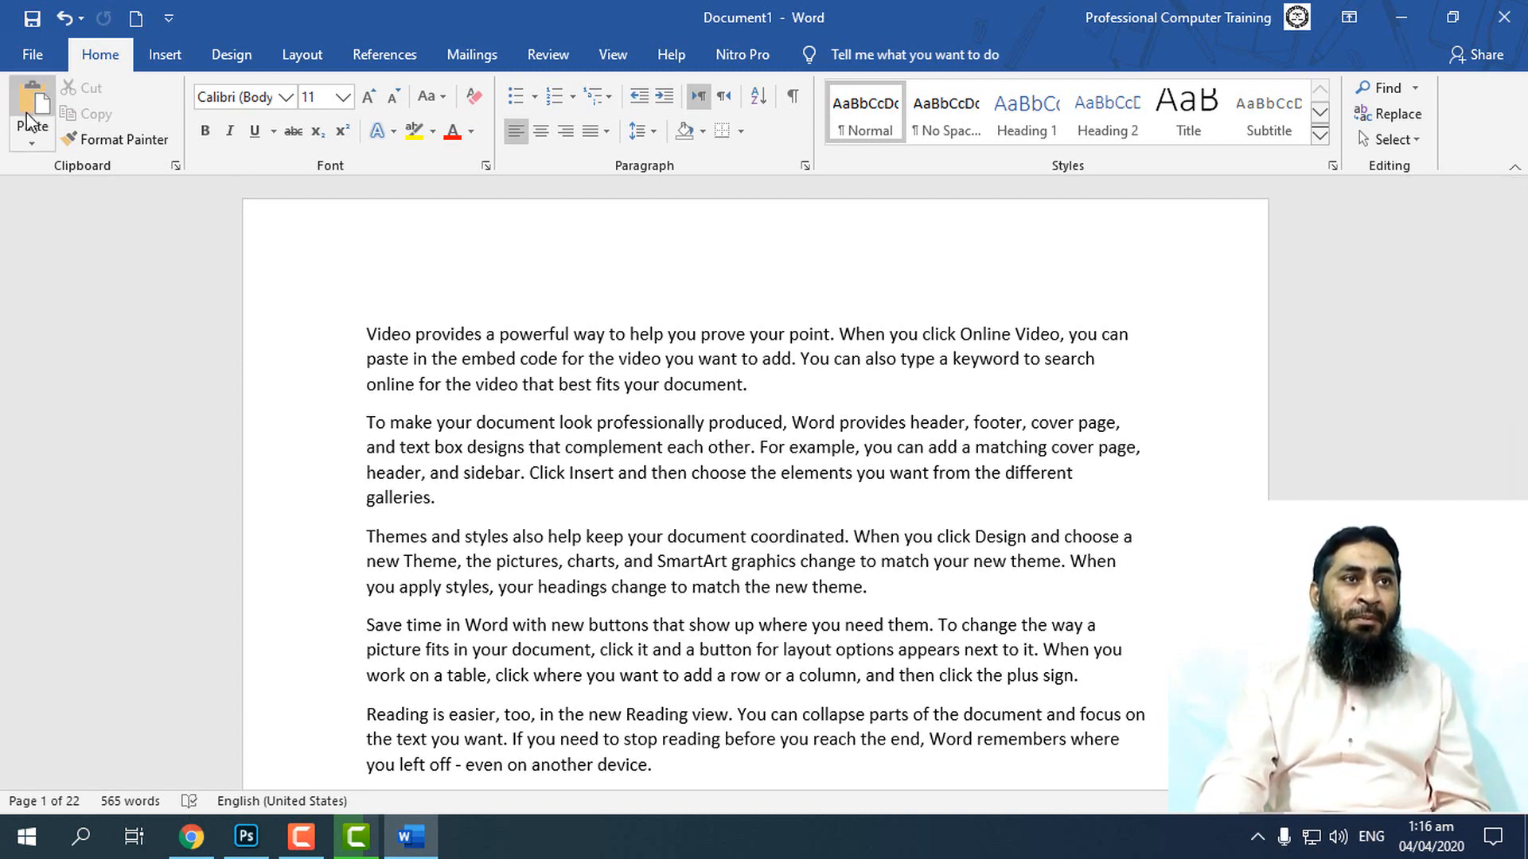
click(107, 140)
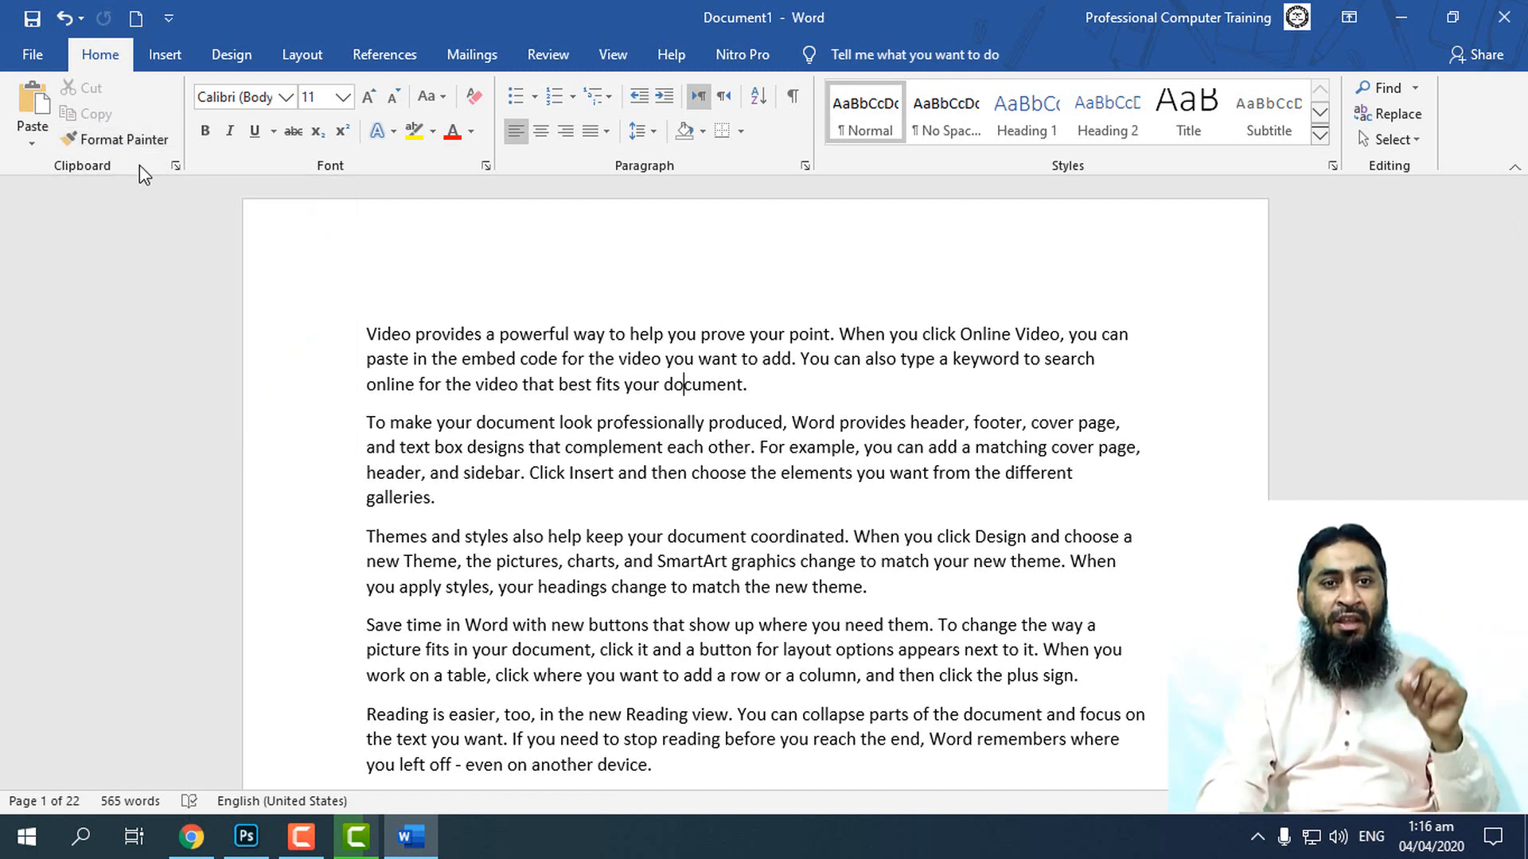
click(172, 167)
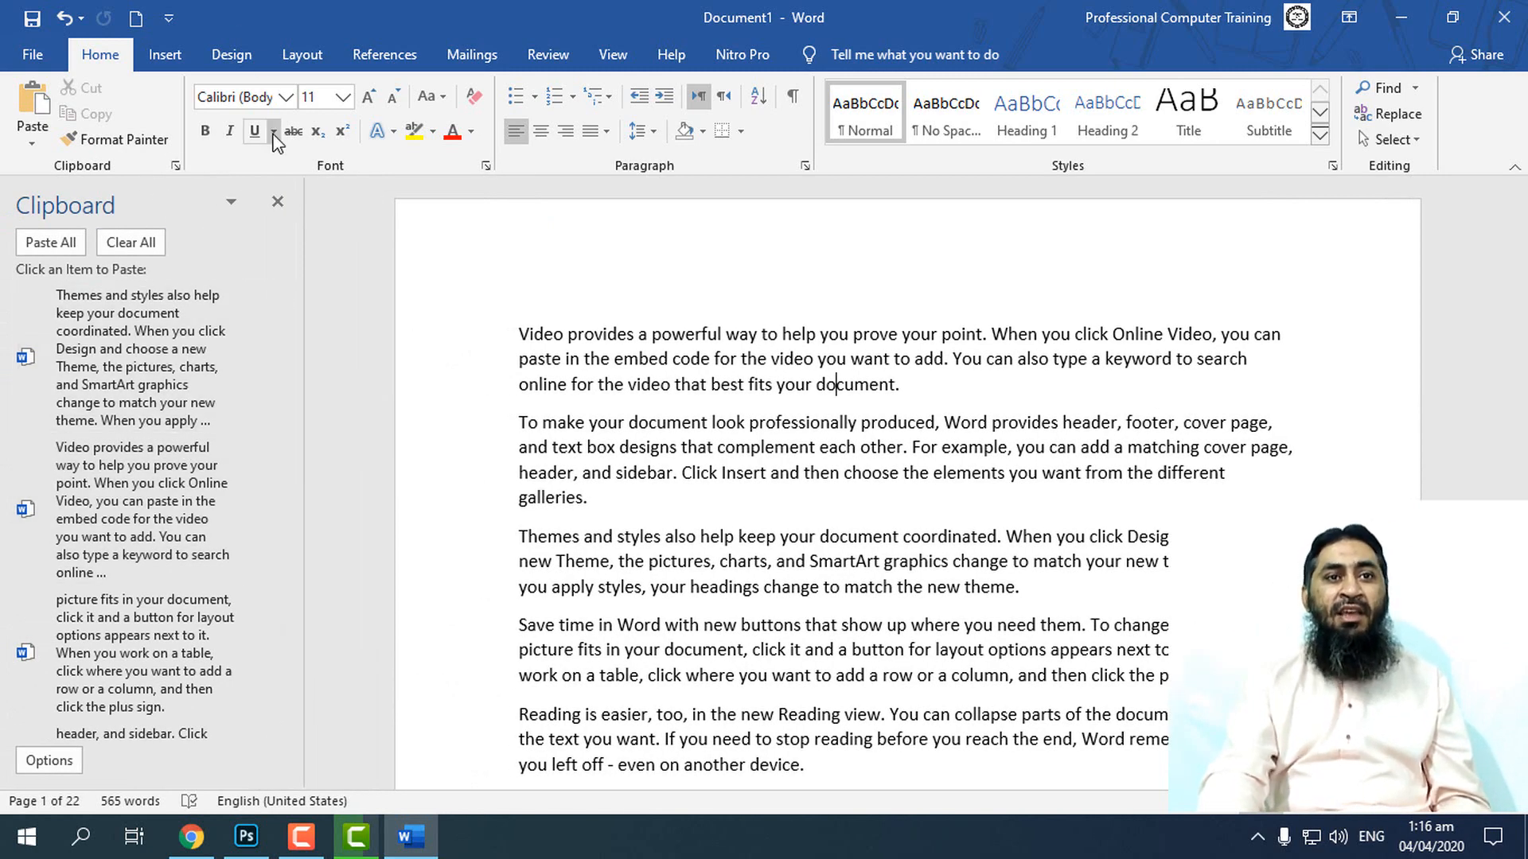
click(277, 202)
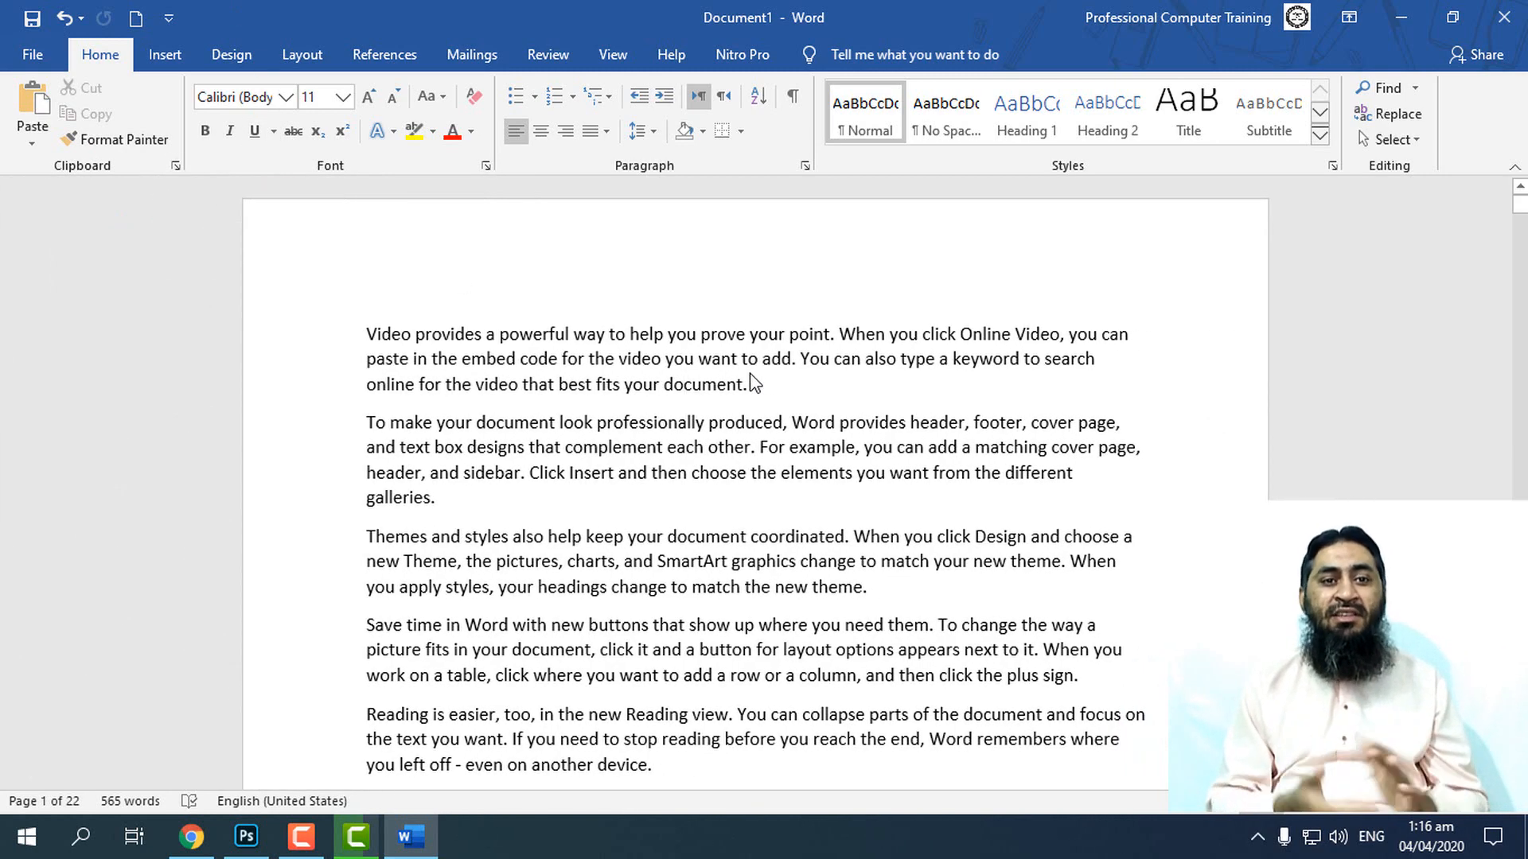